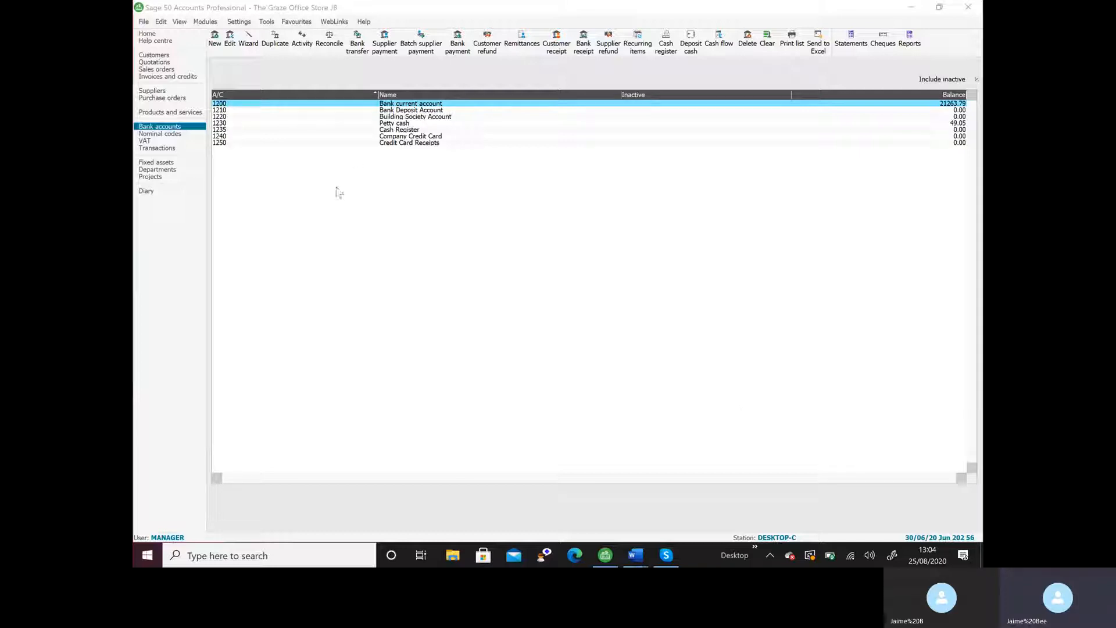
Step: Open the criteria for the Customer Activity (Detailed) report from the customer reports
click(150, 56)
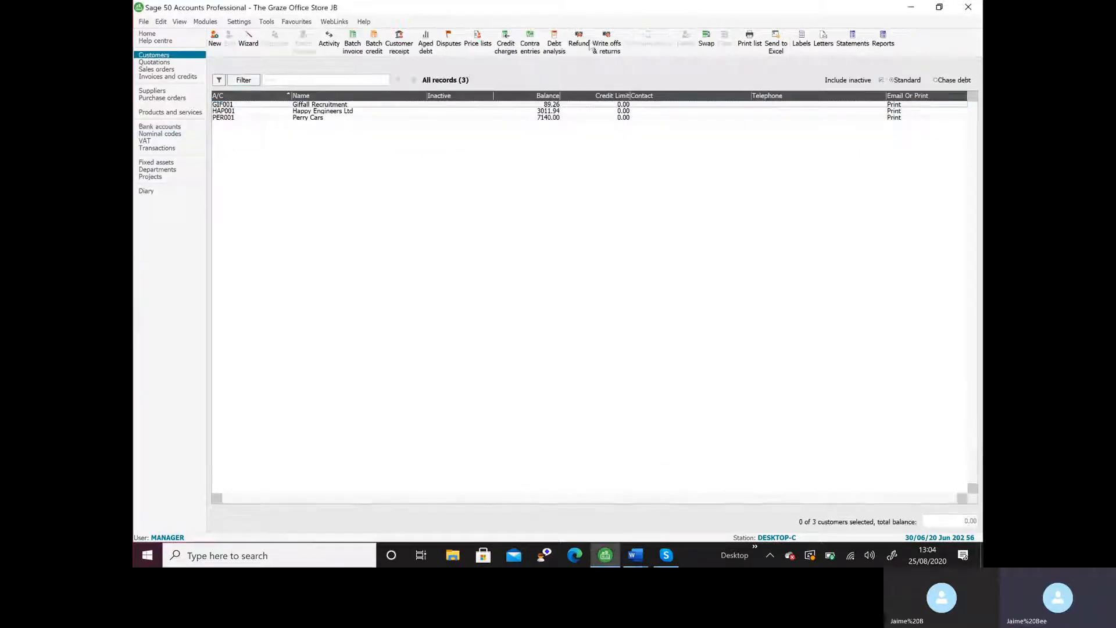
click(883, 42)
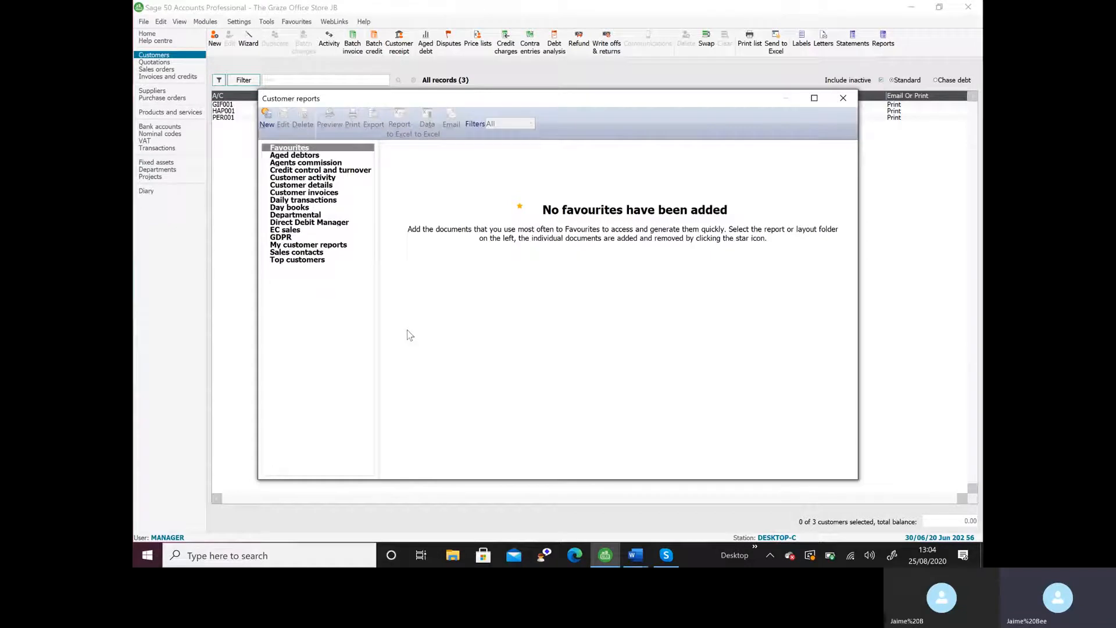
click(322, 177)
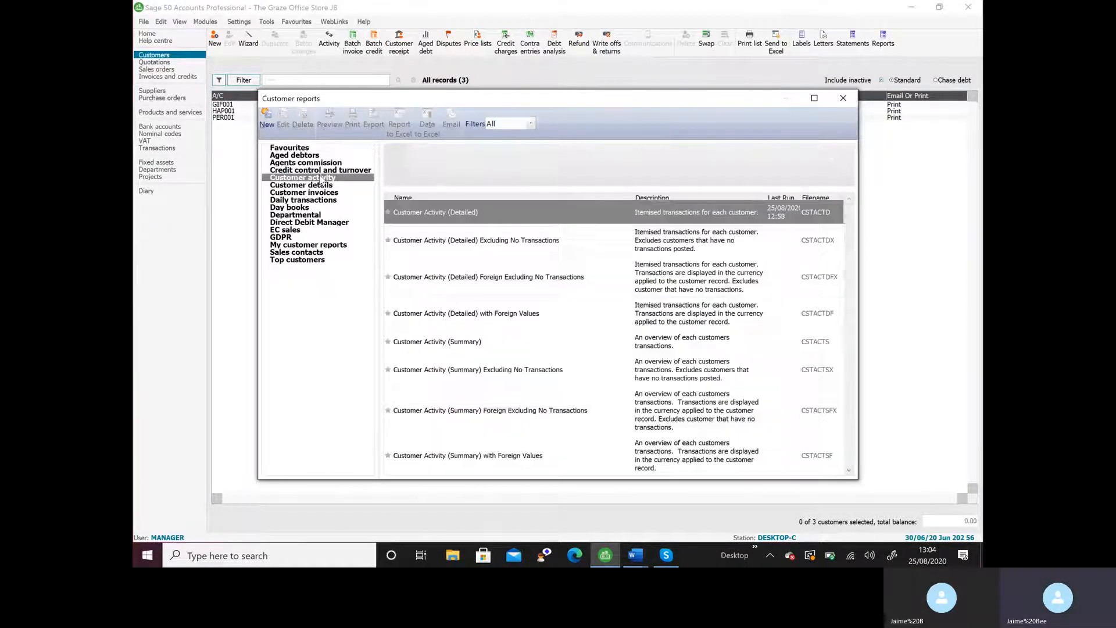
double_click(439, 213)
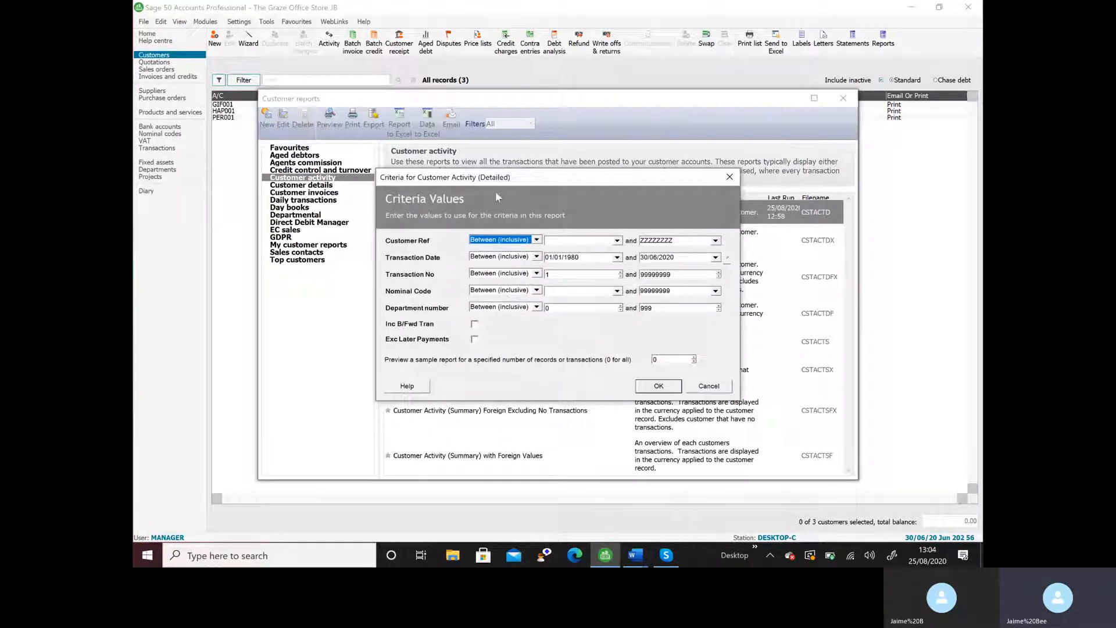
Step: Preview the report full screen for customers Giffall Recruitment through Perry Cars, with transaction dates starting at 01/06/2020
click(617, 240)
click(588, 254)
click(716, 240)
click(672, 269)
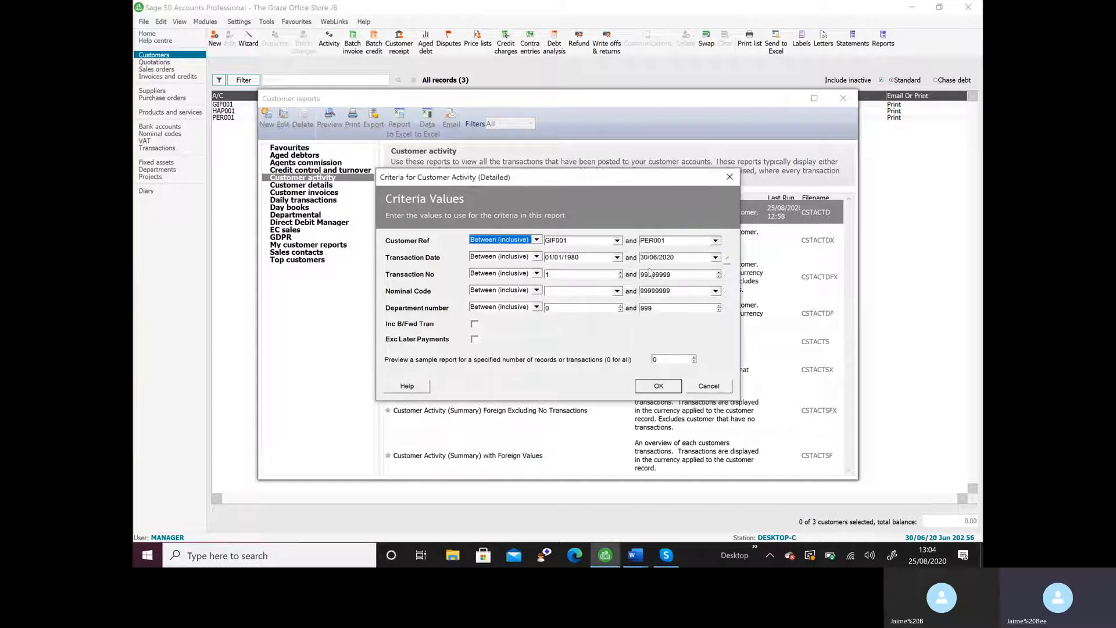
click(602, 257)
text(010620)
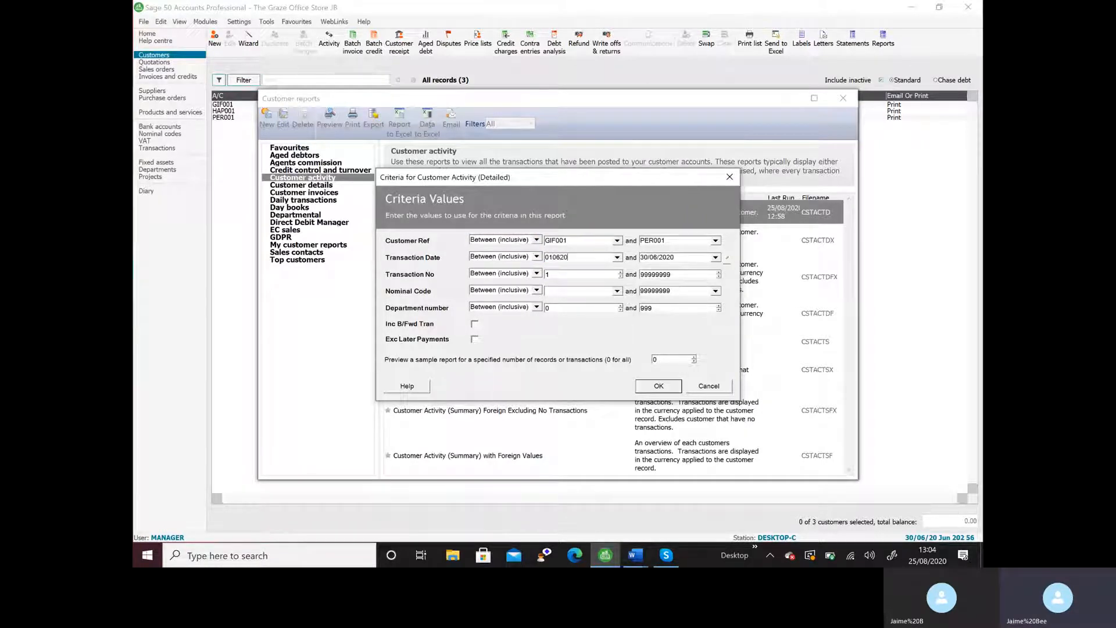
click(666, 391)
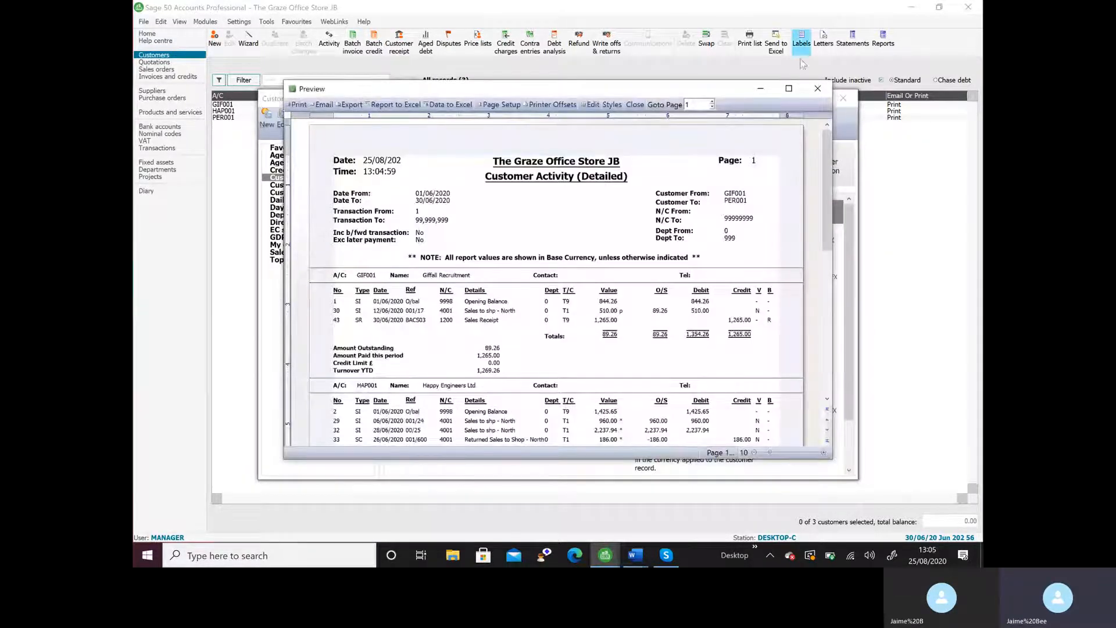
click(788, 89)
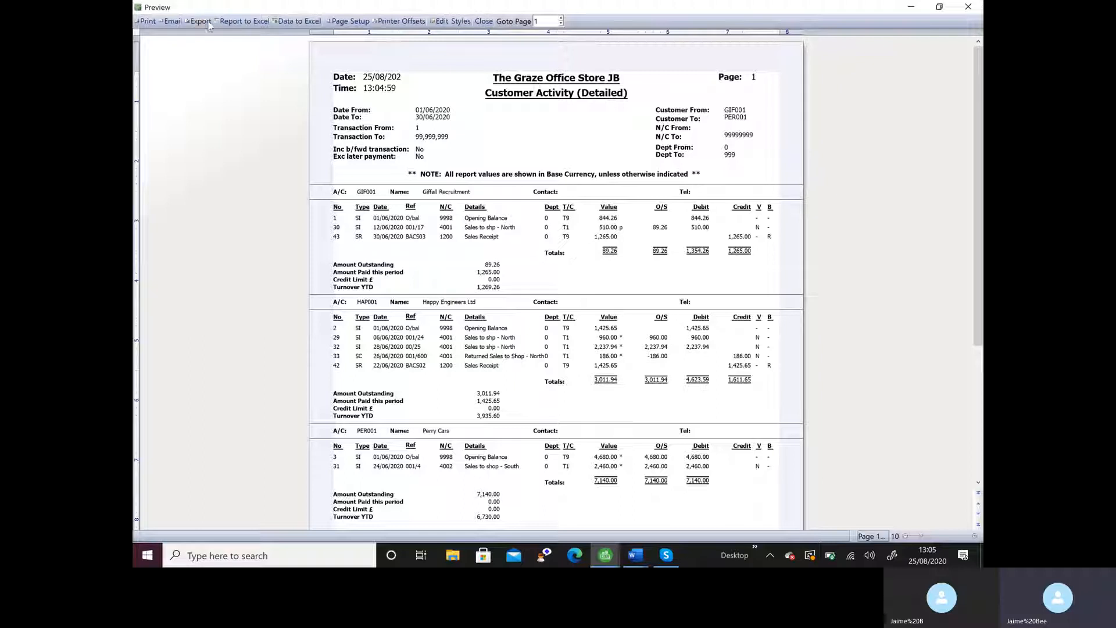
Step: Export the customer activity report as a PDF named "Evidence 1a" plus the student's name and number, and close the preview
click(200, 21)
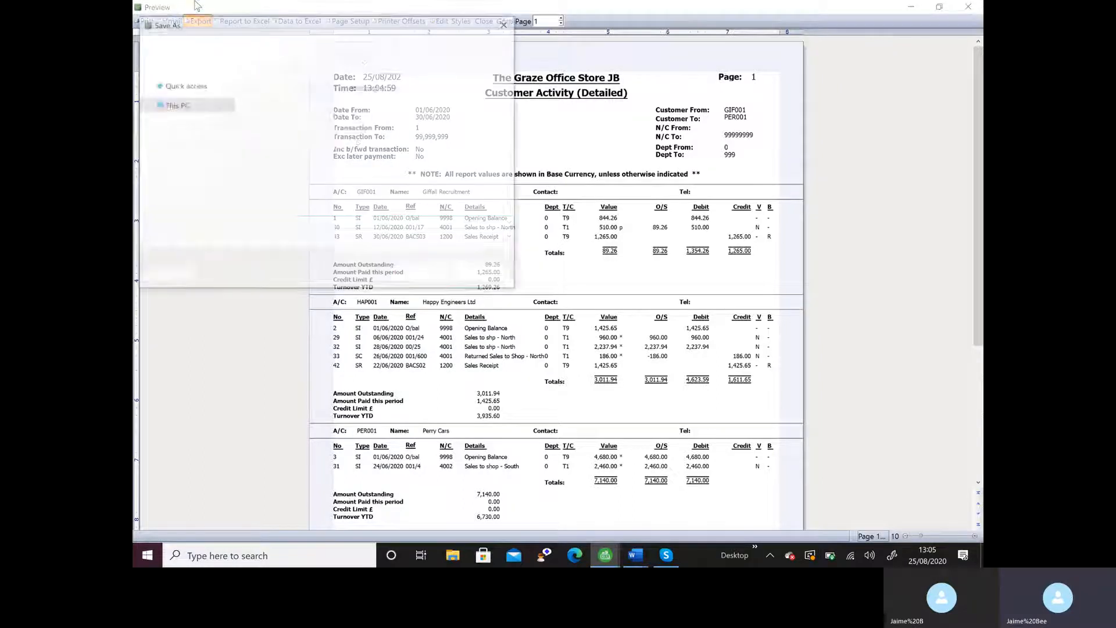
drag(249, 30, 481, 32)
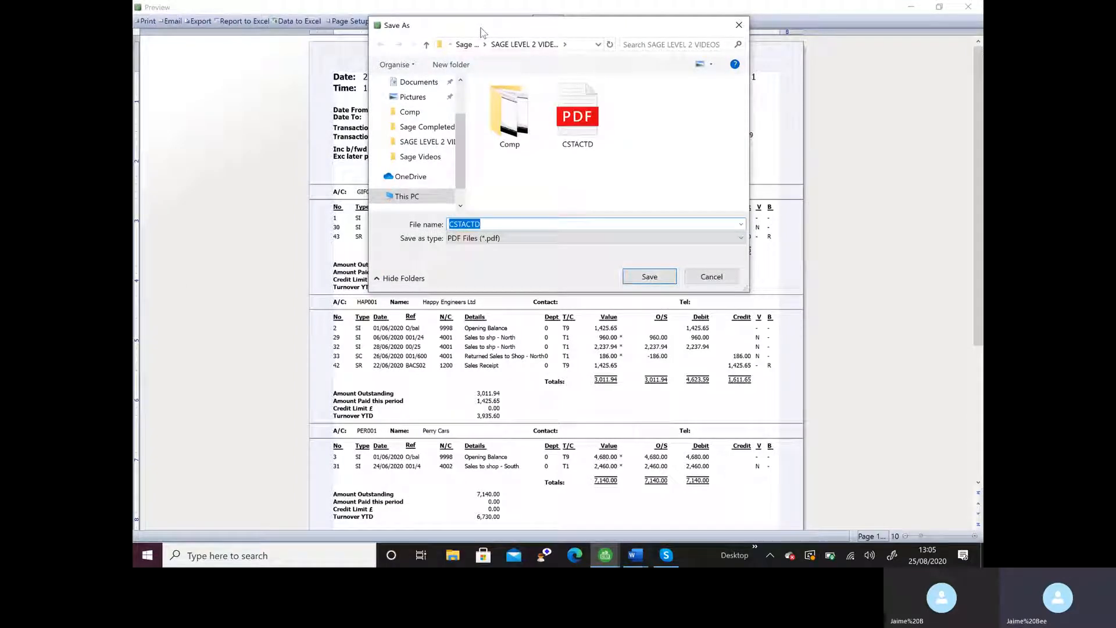
text(Evidence 1a - Jaime)
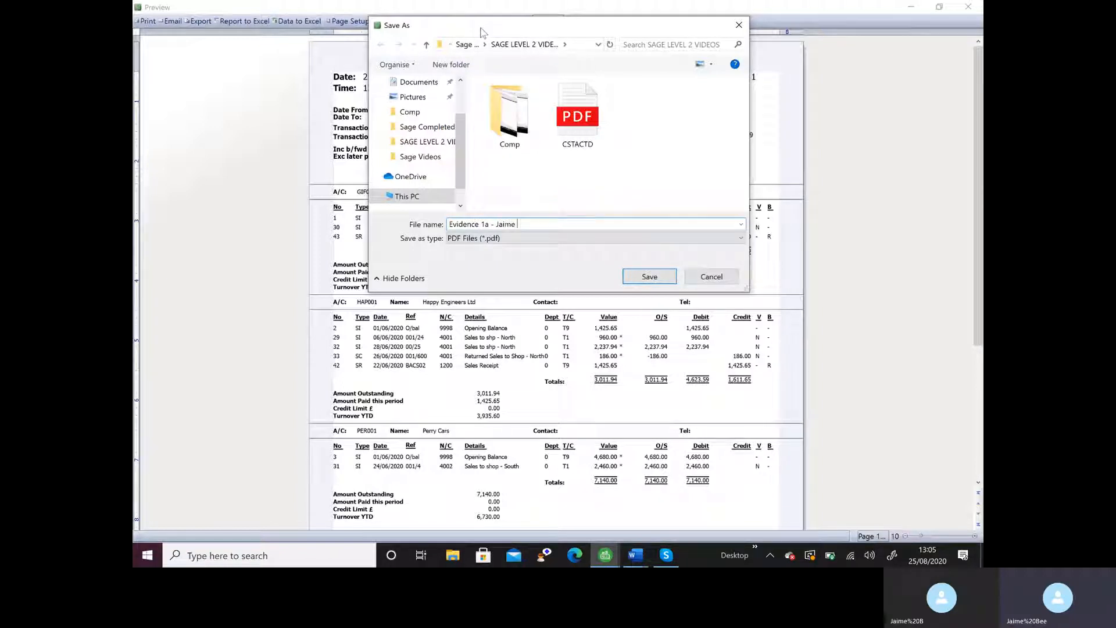
text( - 123456)
click(629, 275)
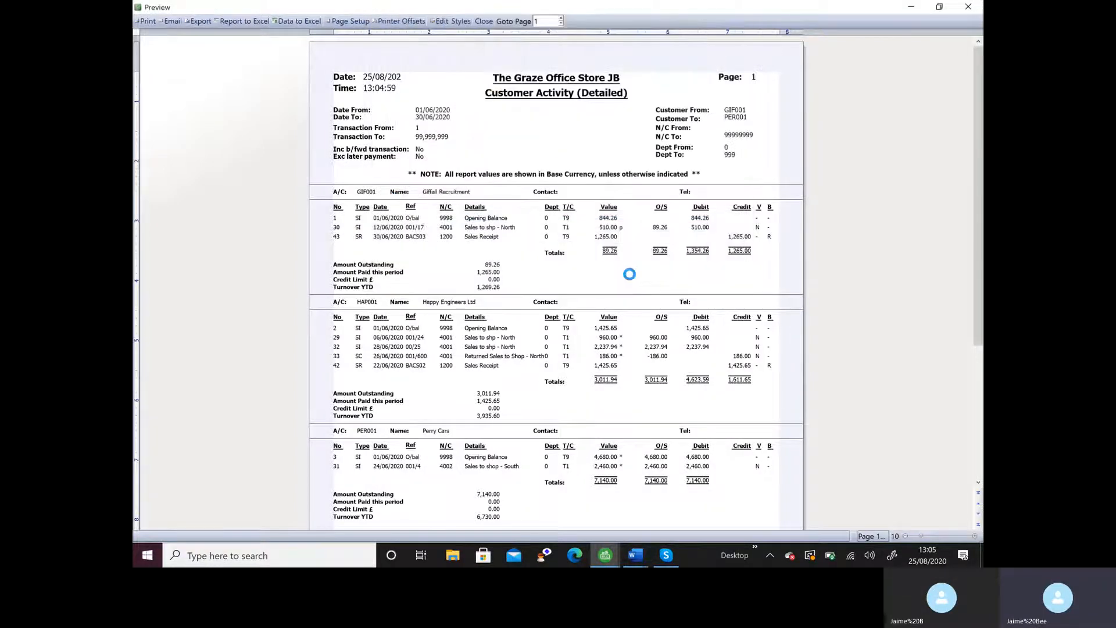
click(959, 7)
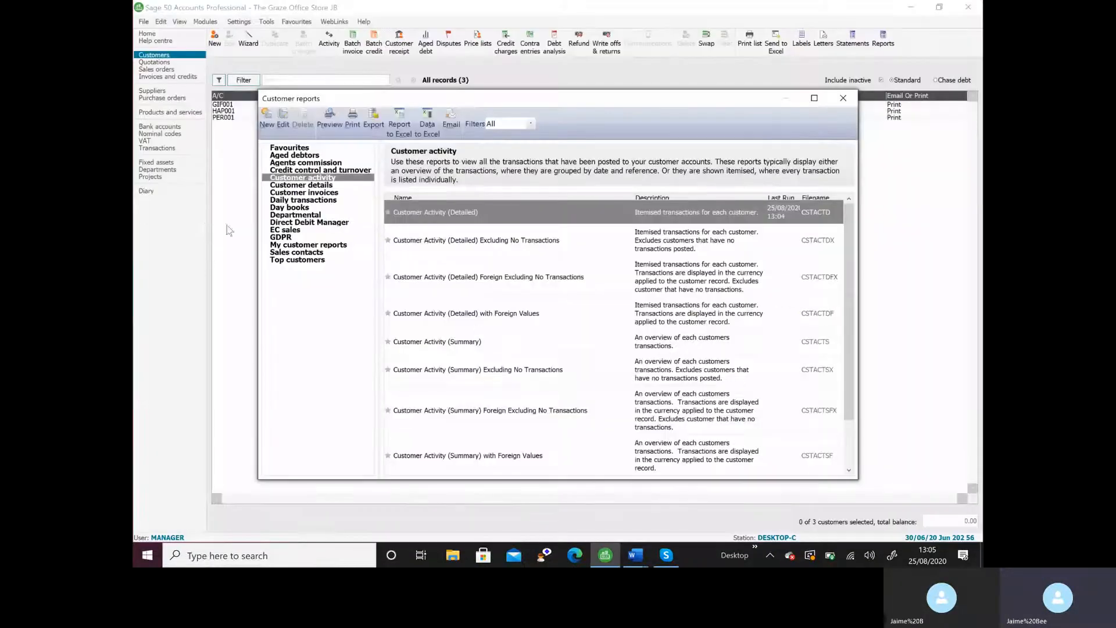
Step: Preview the Aged Debtors Analysis (Detailed) report full screen for Giffall Recruitment through Perry Cars, with transaction dates starting at 01/06/2020
click(291, 155)
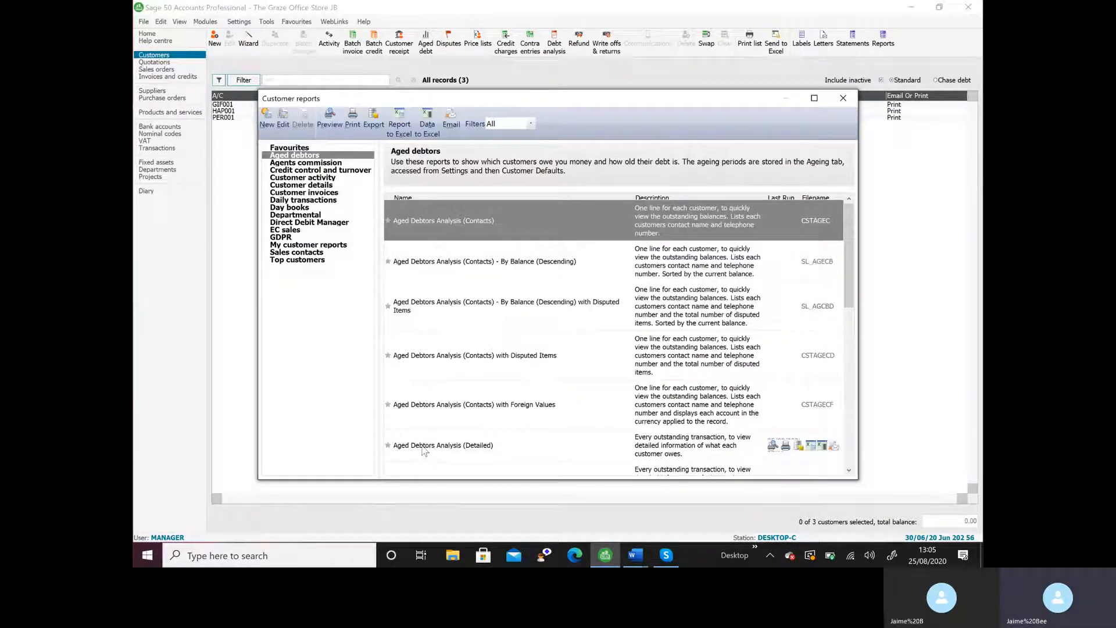
double_click(422, 447)
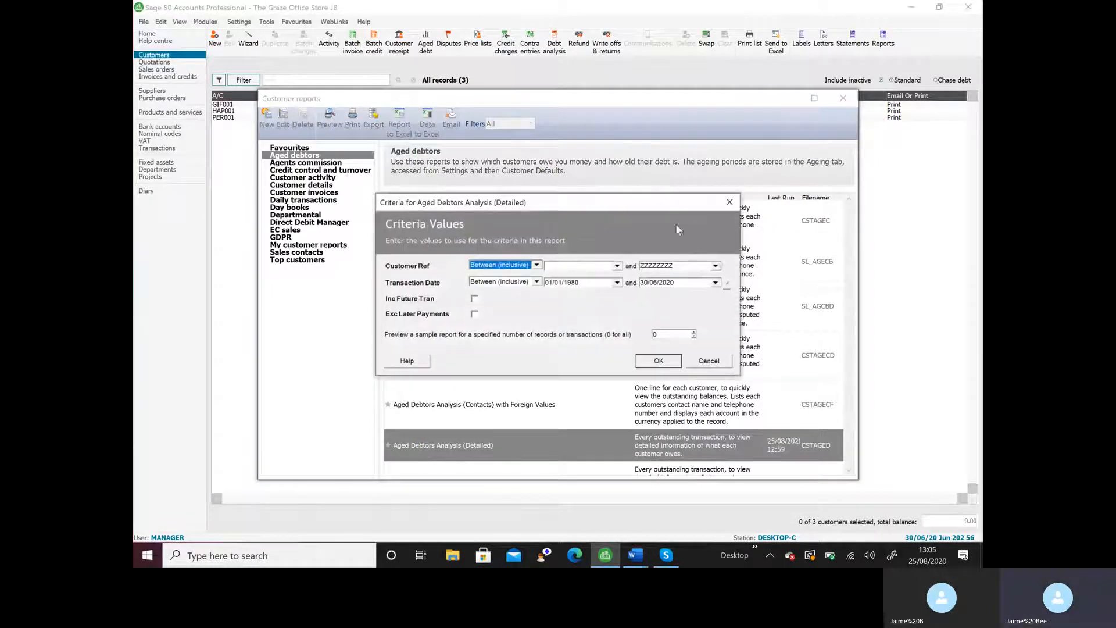
click(617, 267)
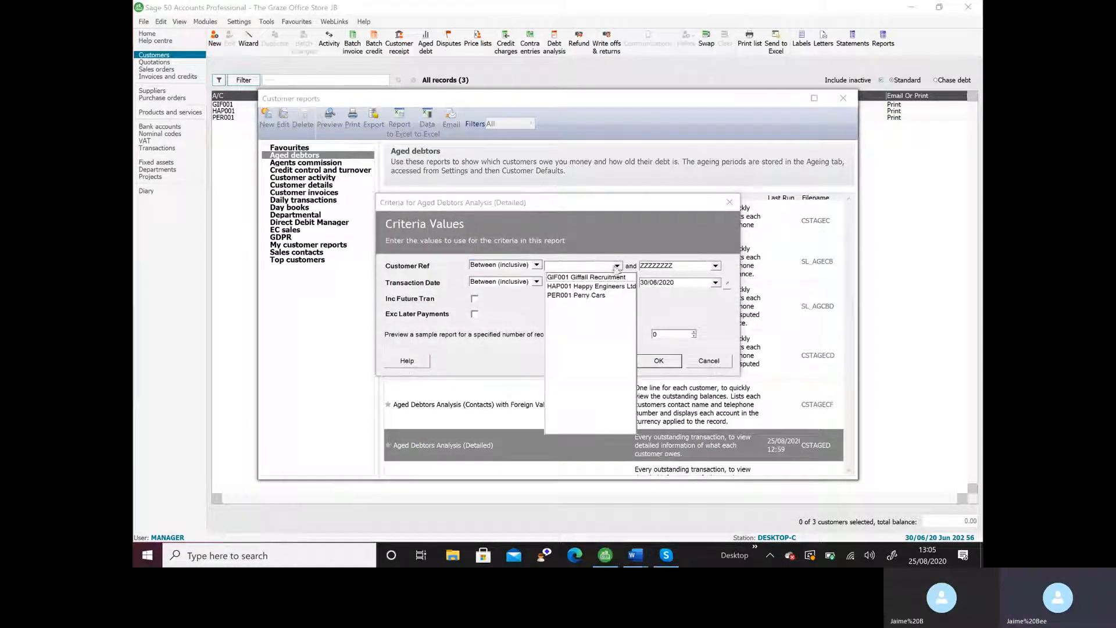
click(586, 277)
click(714, 266)
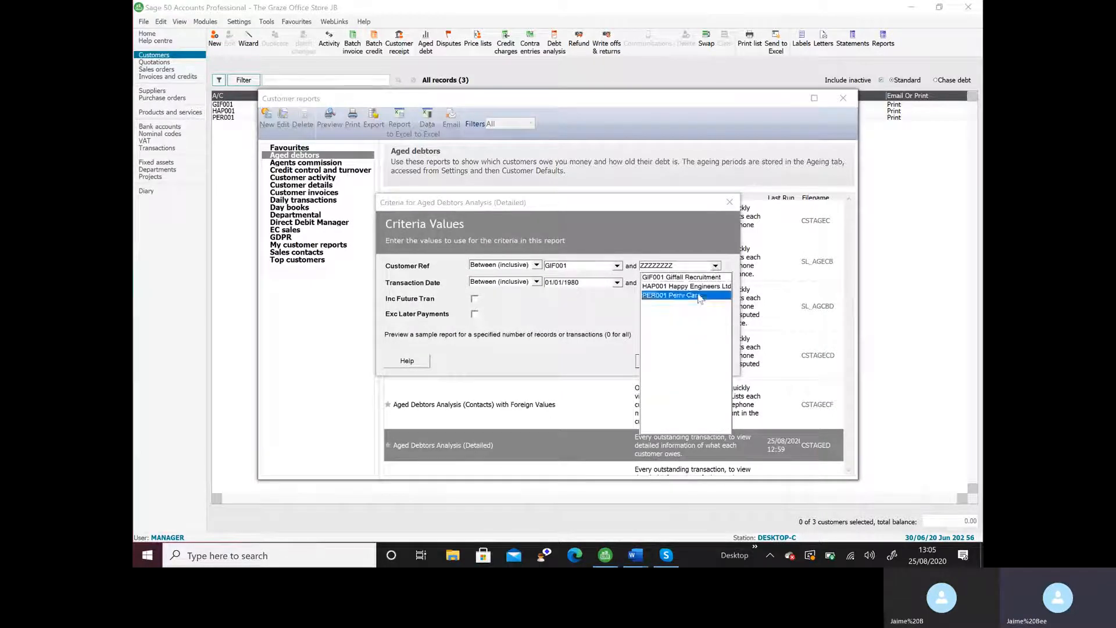
click(674, 295)
click(581, 281)
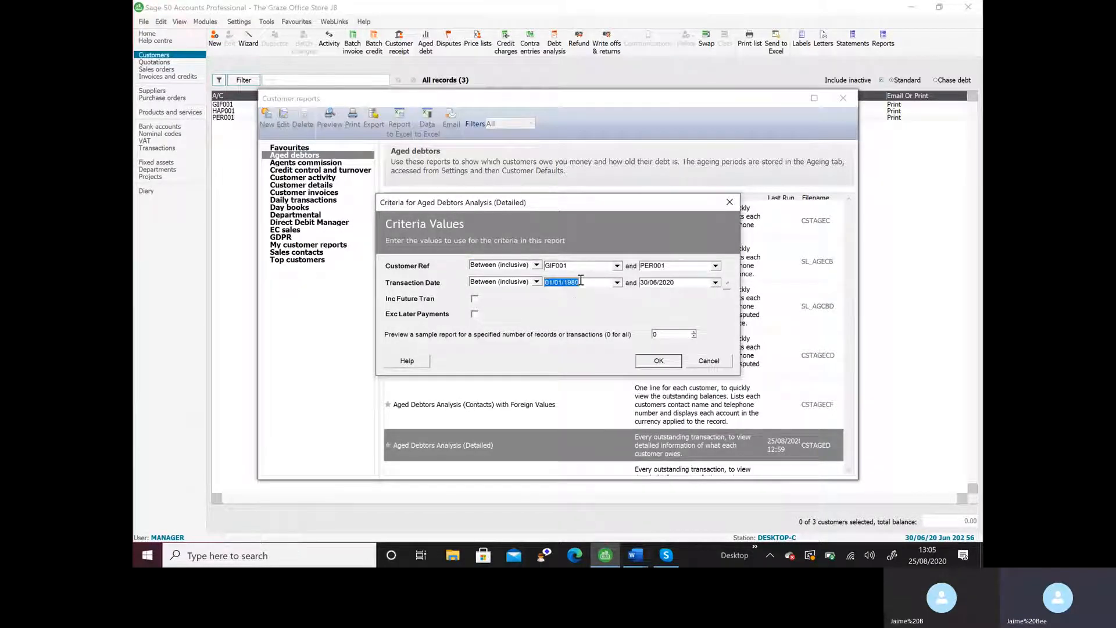
text(010620)
click(656, 359)
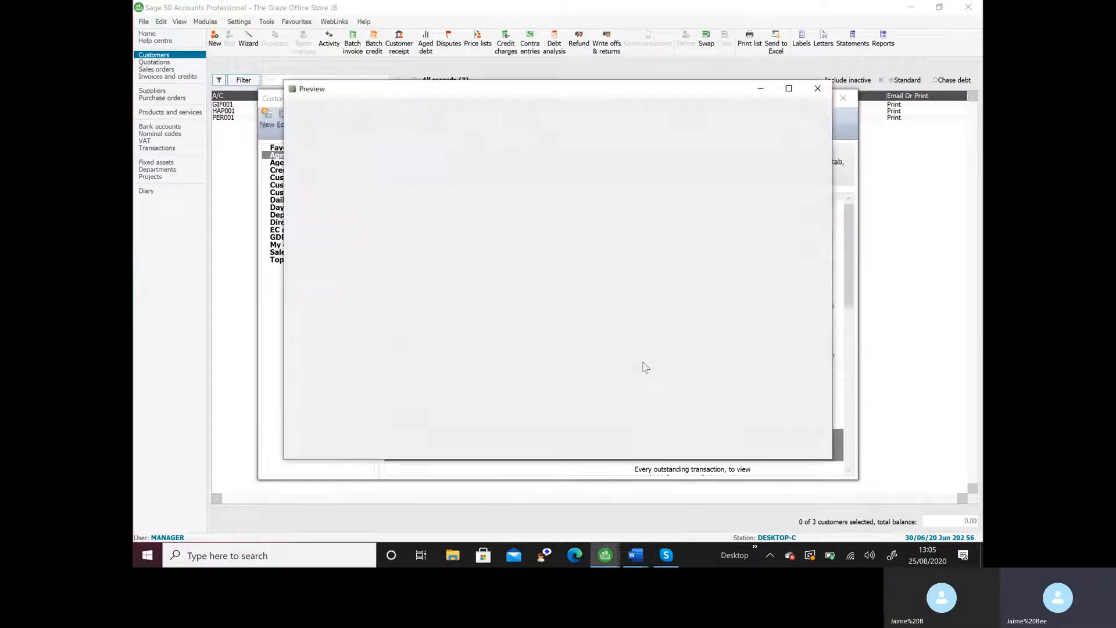
click(789, 88)
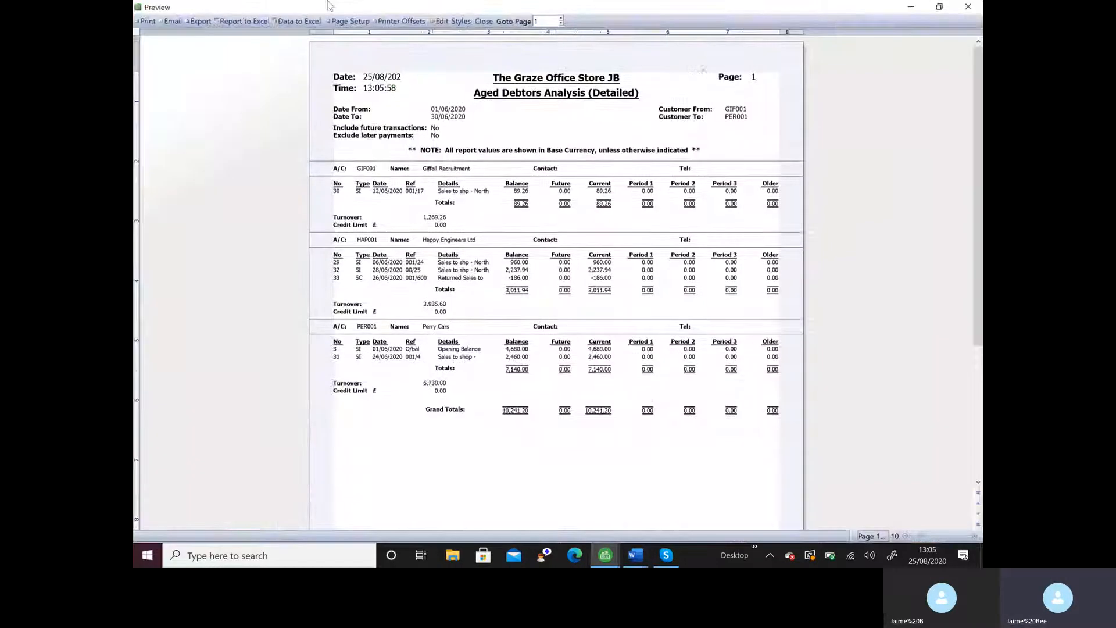
Step: Export the aged debtors report as a PDF named "Evidence 1b" plus the student's name and number, and close the customer reports
click(199, 22)
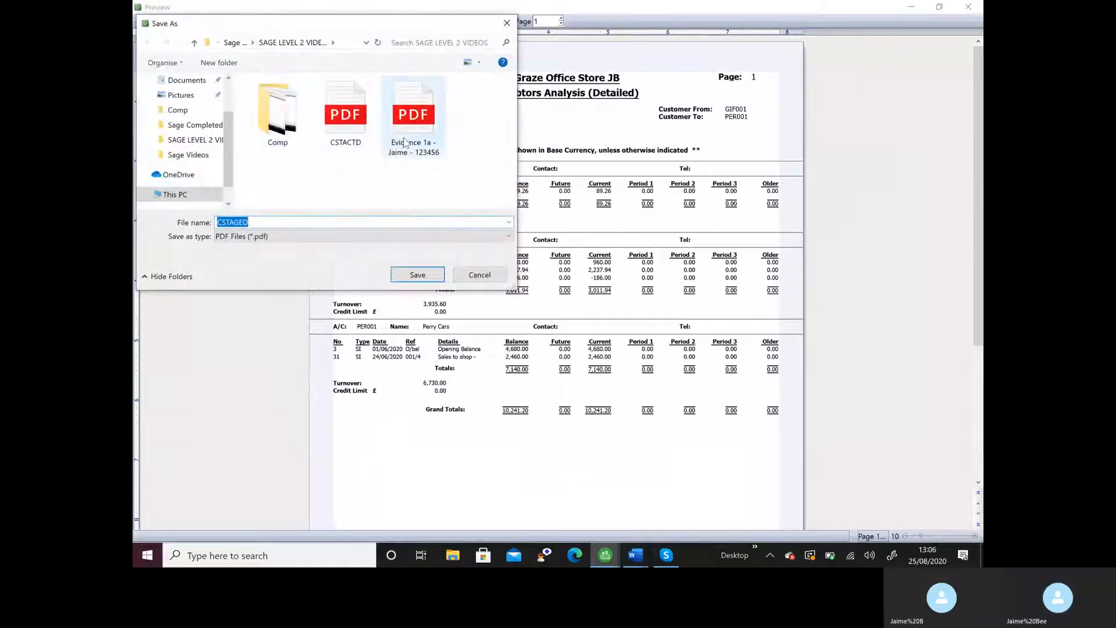
click(414, 119)
click(253, 222)
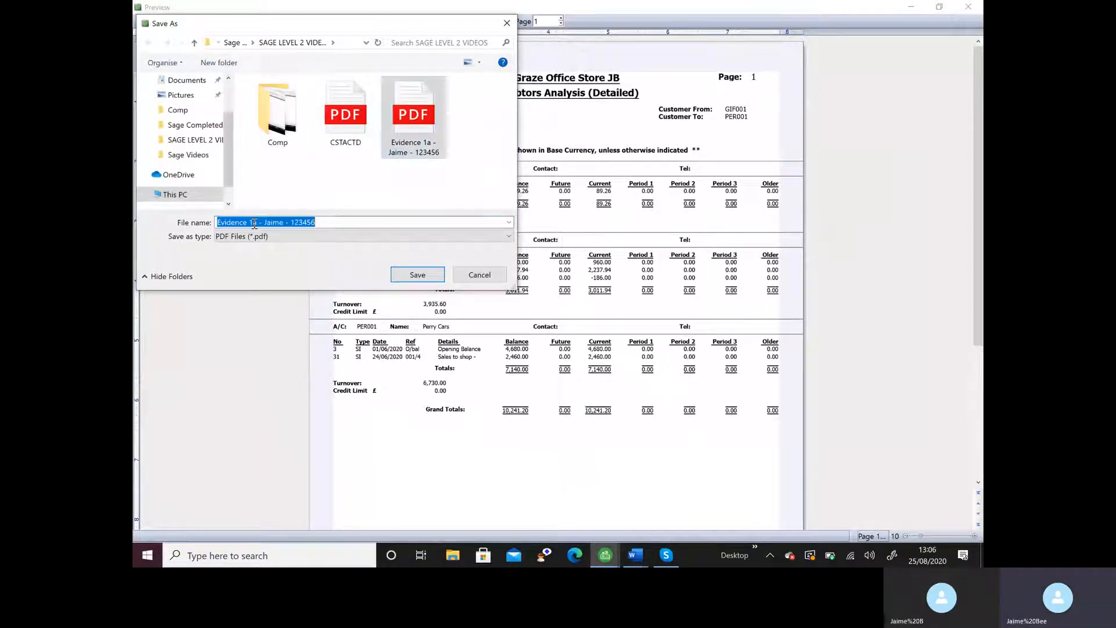
double_click(253, 222)
click(254, 222)
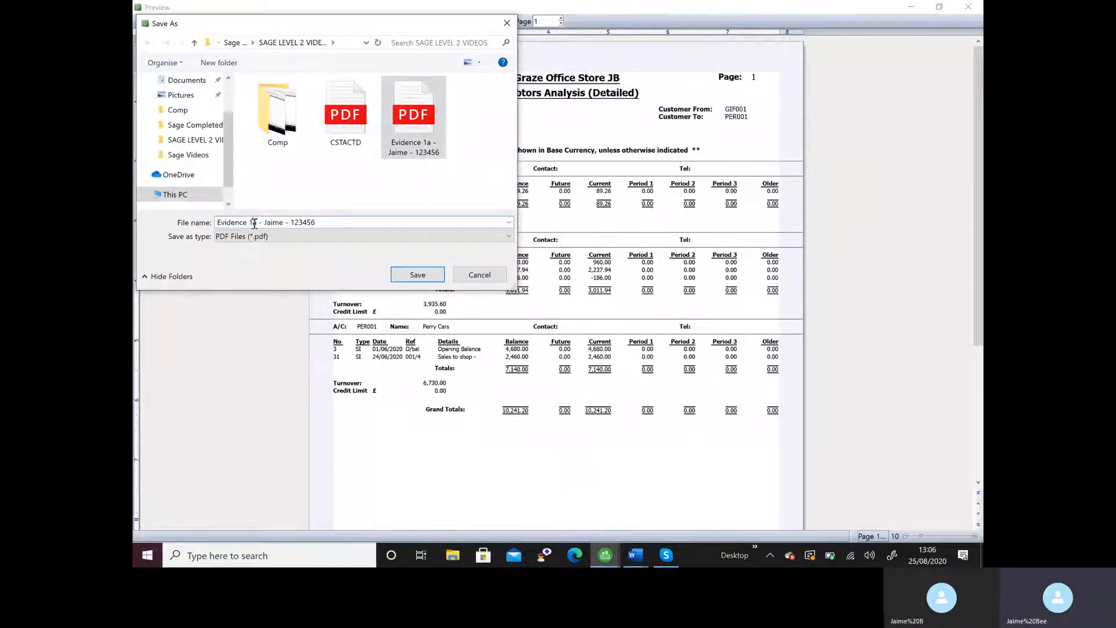
key(Delete)
text(b)
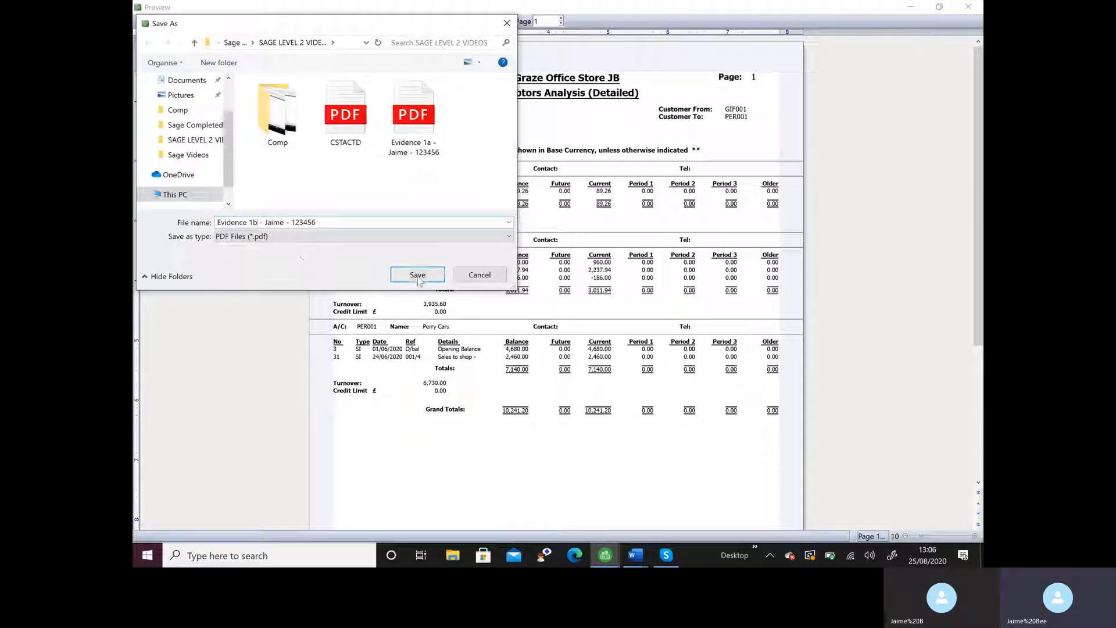
click(417, 280)
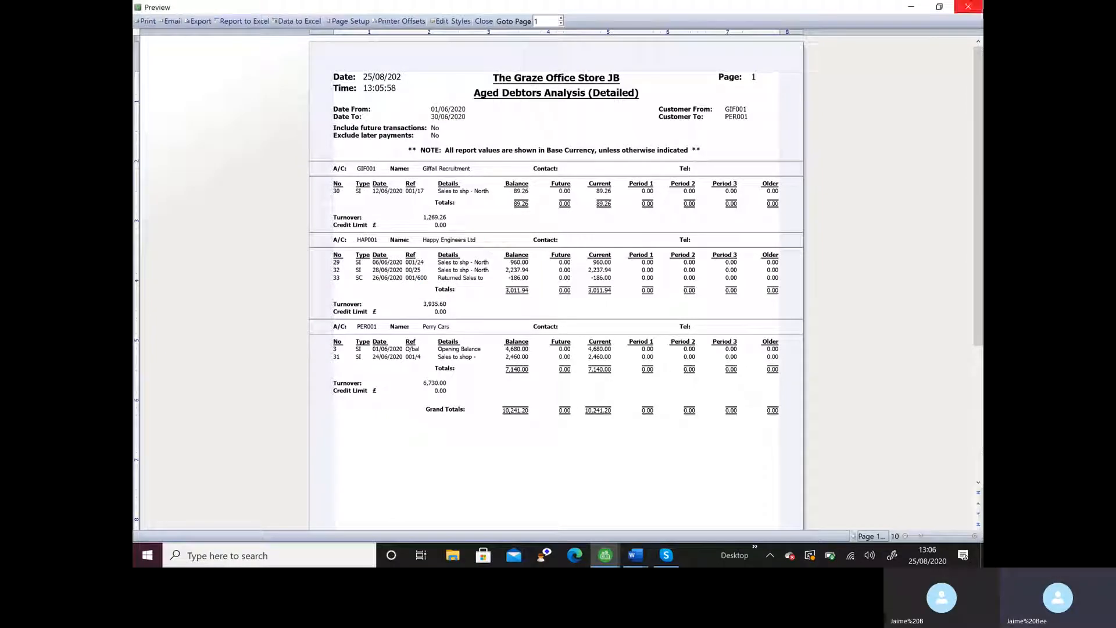
click(972, 11)
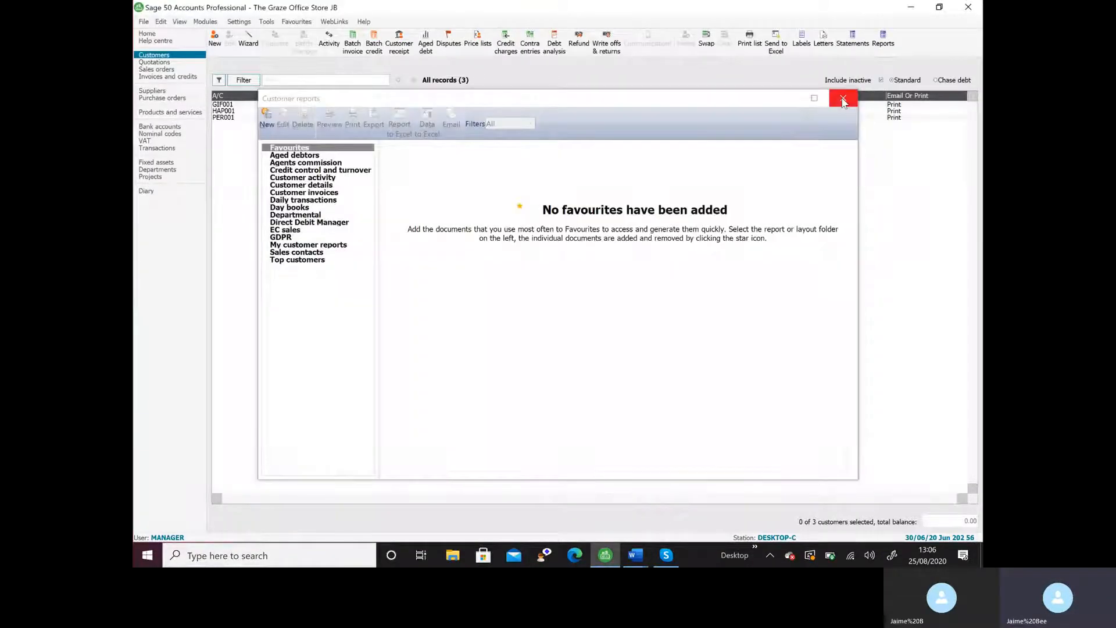
click(843, 99)
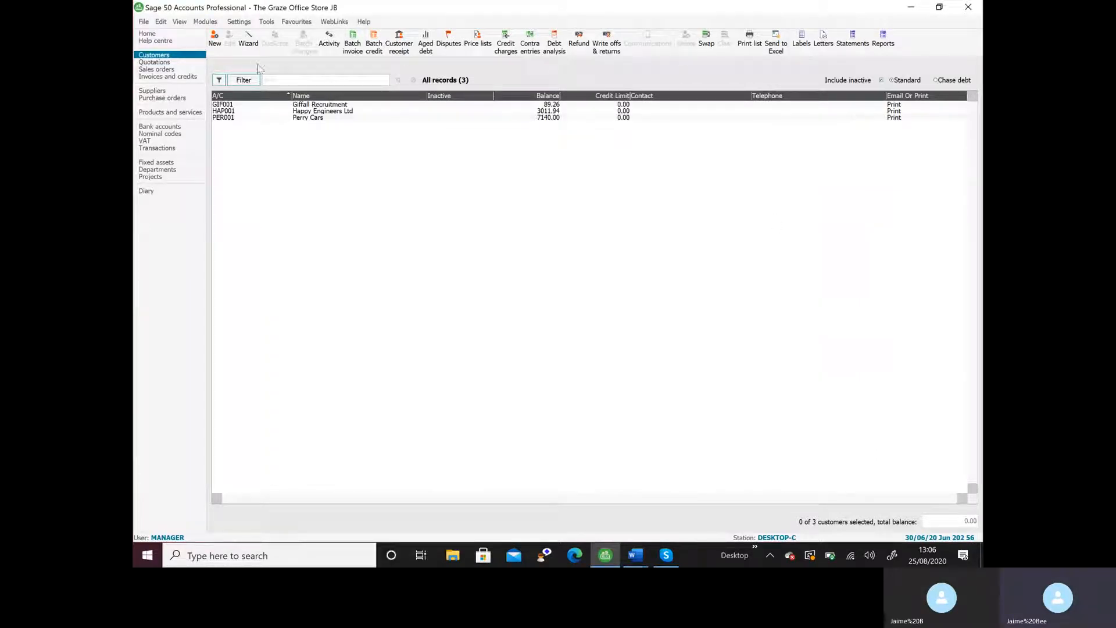
Step: Open the criteria for the Supplier Activity (Detailed) report from the supplier reports
click(149, 93)
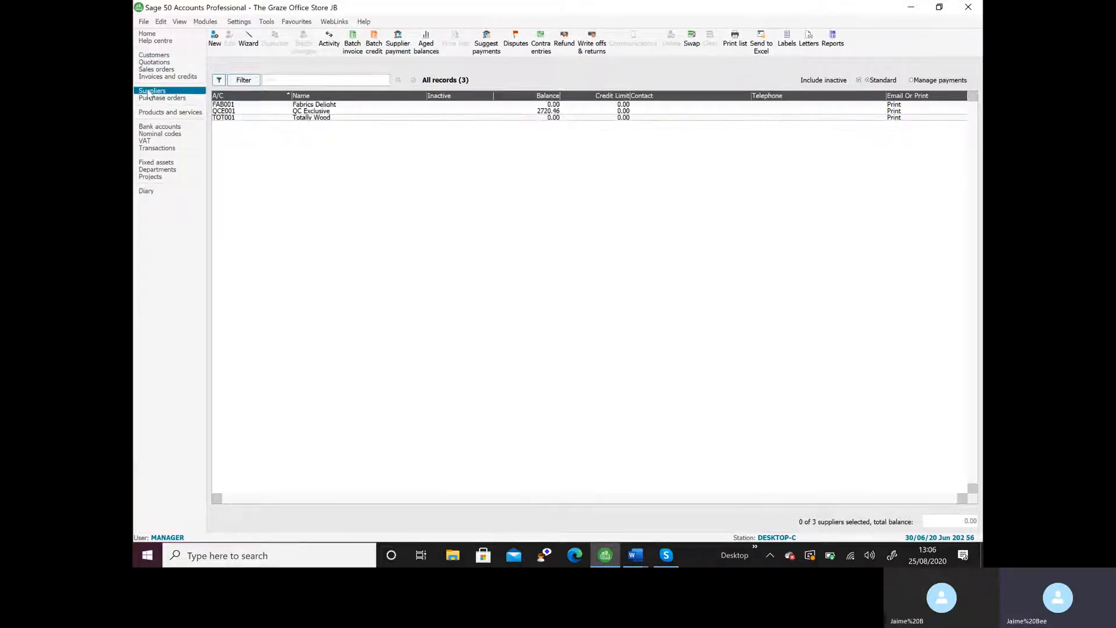
click(833, 42)
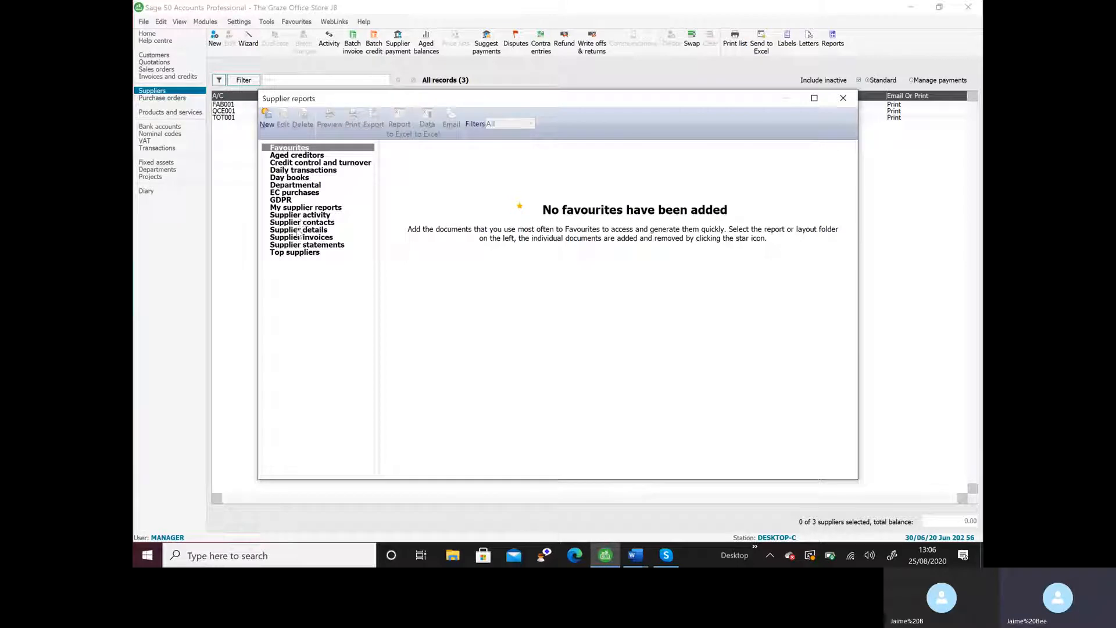
click(303, 209)
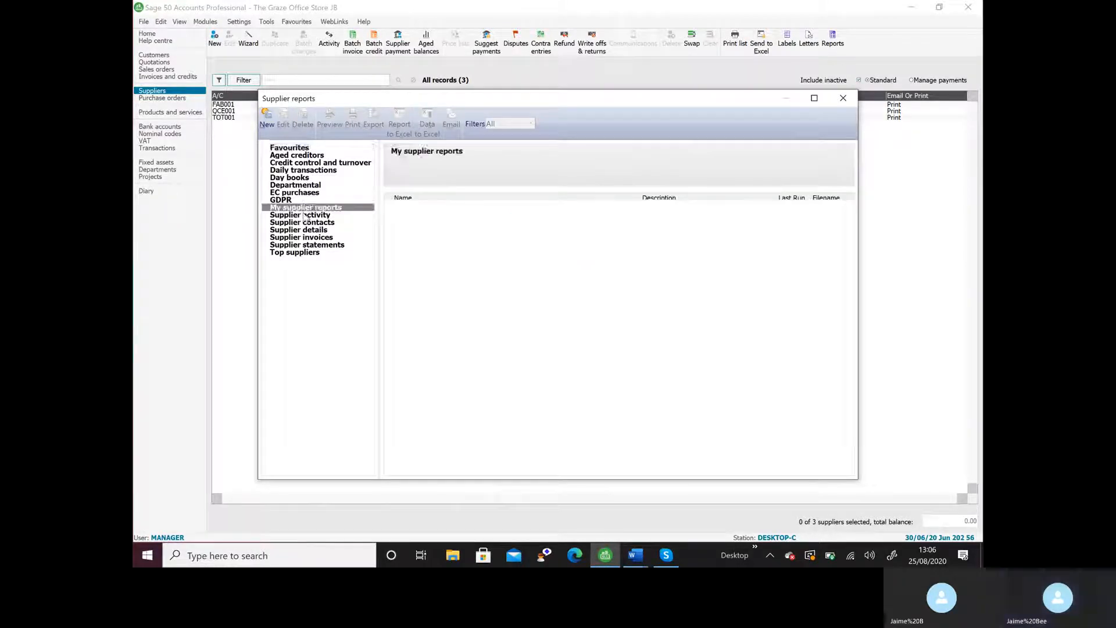
click(305, 215)
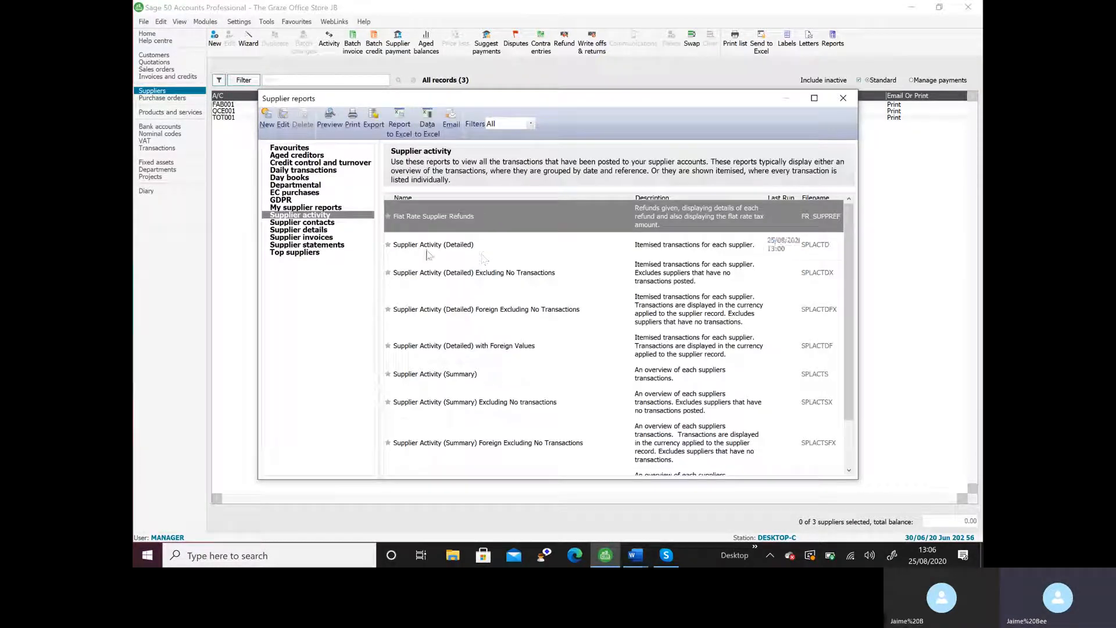
double_click(457, 245)
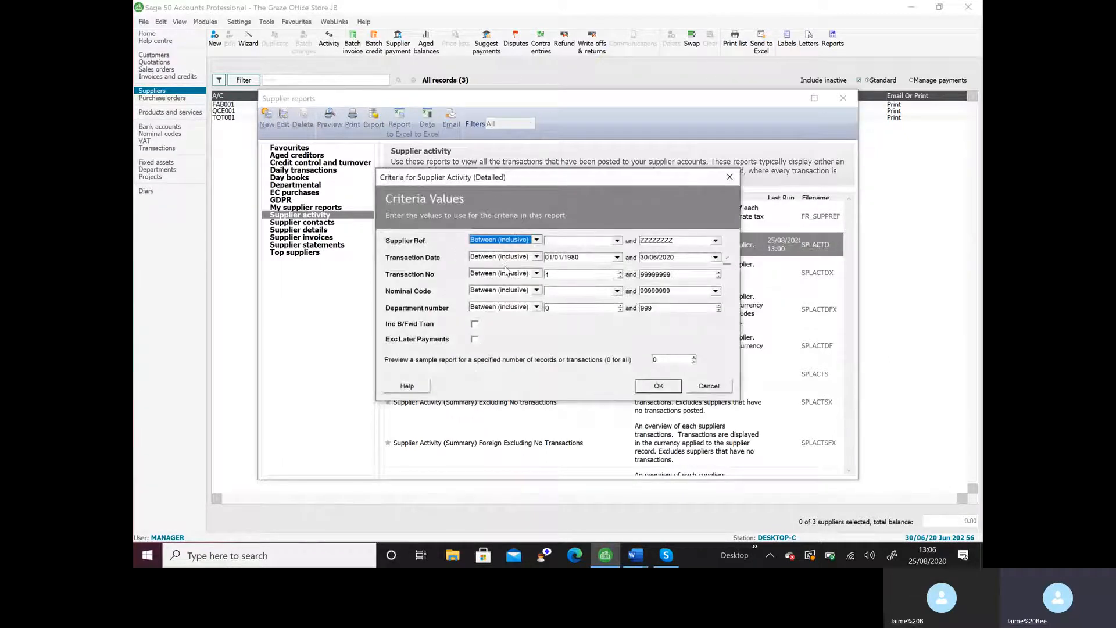
Step: Preview the Supplier Activity (Detailed) report full screen for Fabrics Delight through Totally Wood, with transaction dates starting at 01/06/2020
click(616, 241)
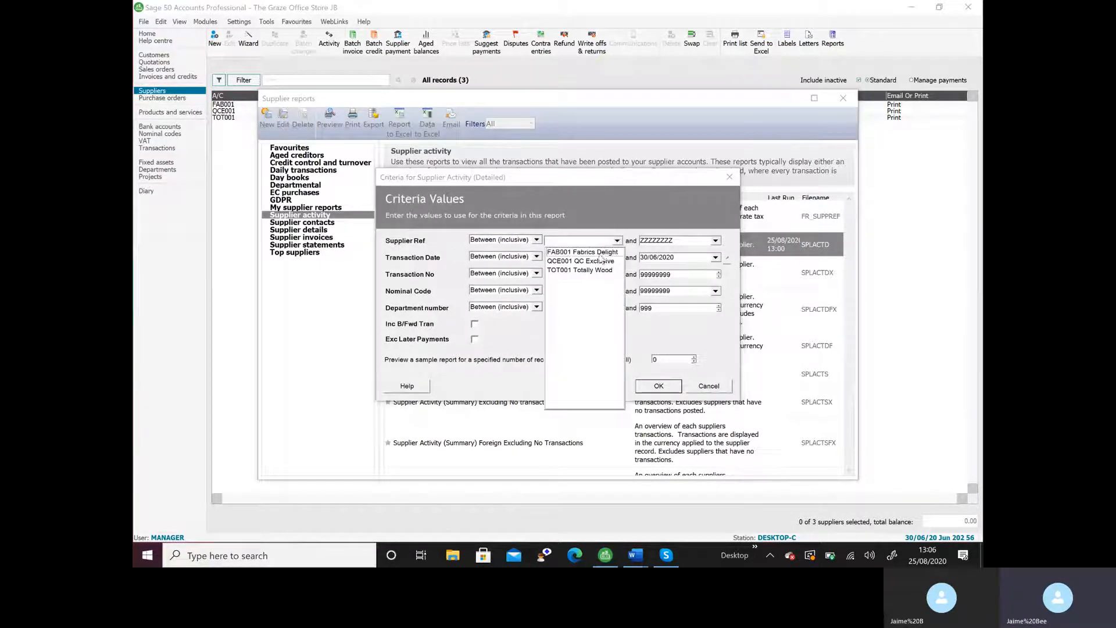
click(608, 251)
click(715, 241)
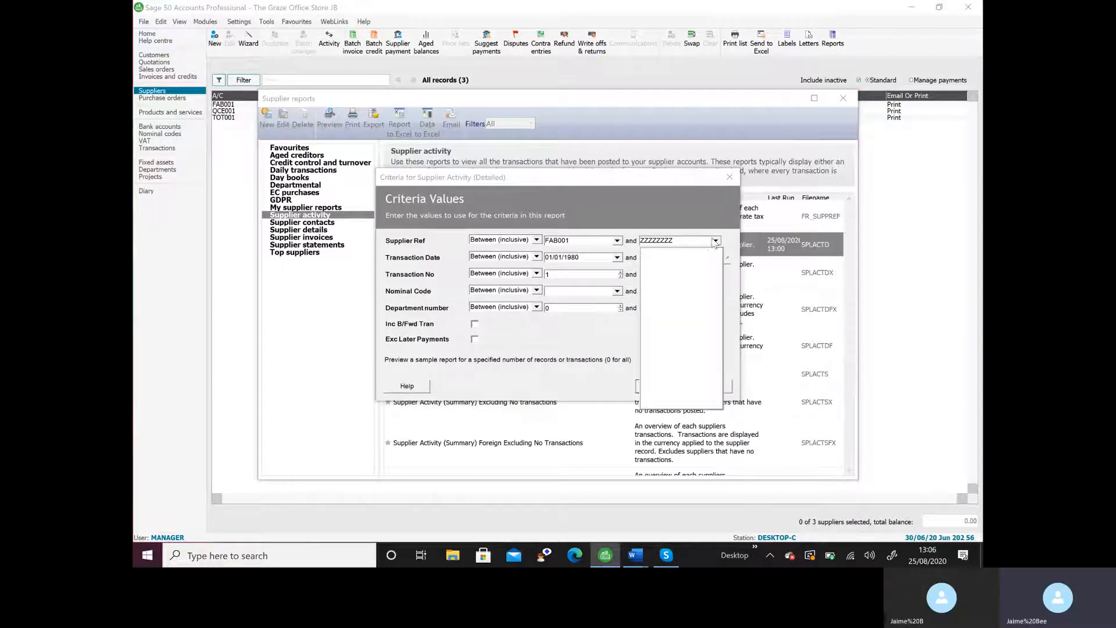
click(696, 274)
click(593, 258)
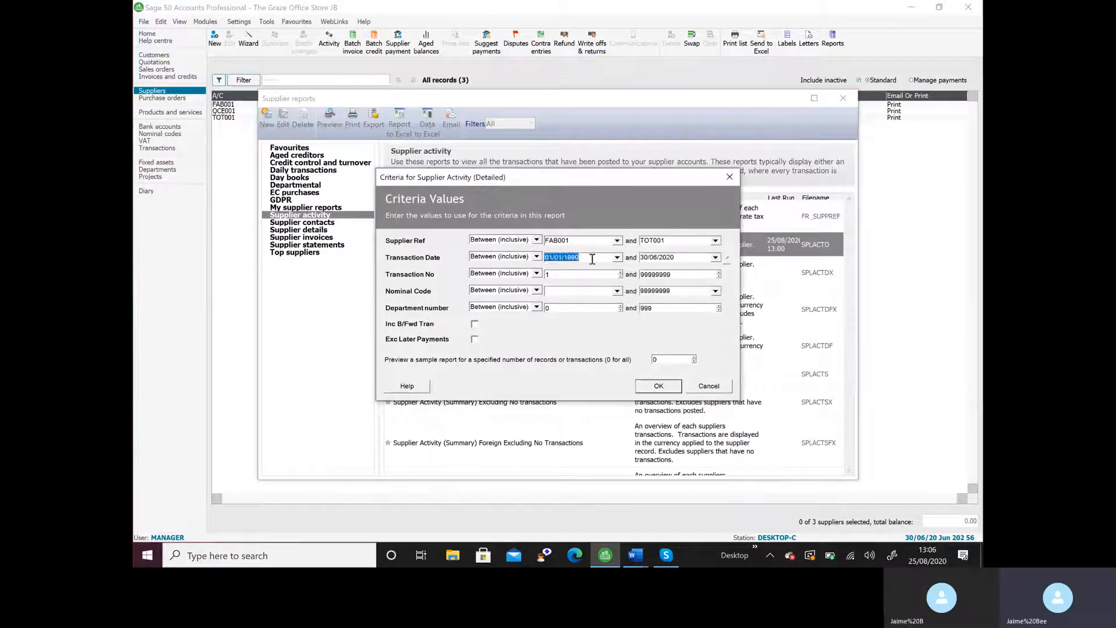
text(010620)
click(658, 385)
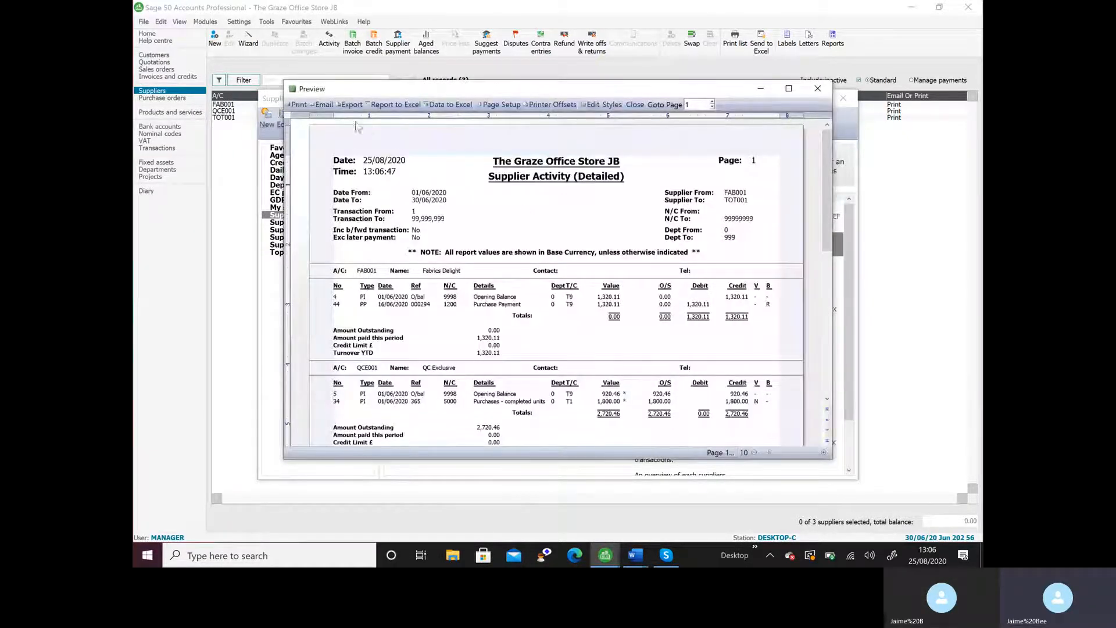
click(788, 88)
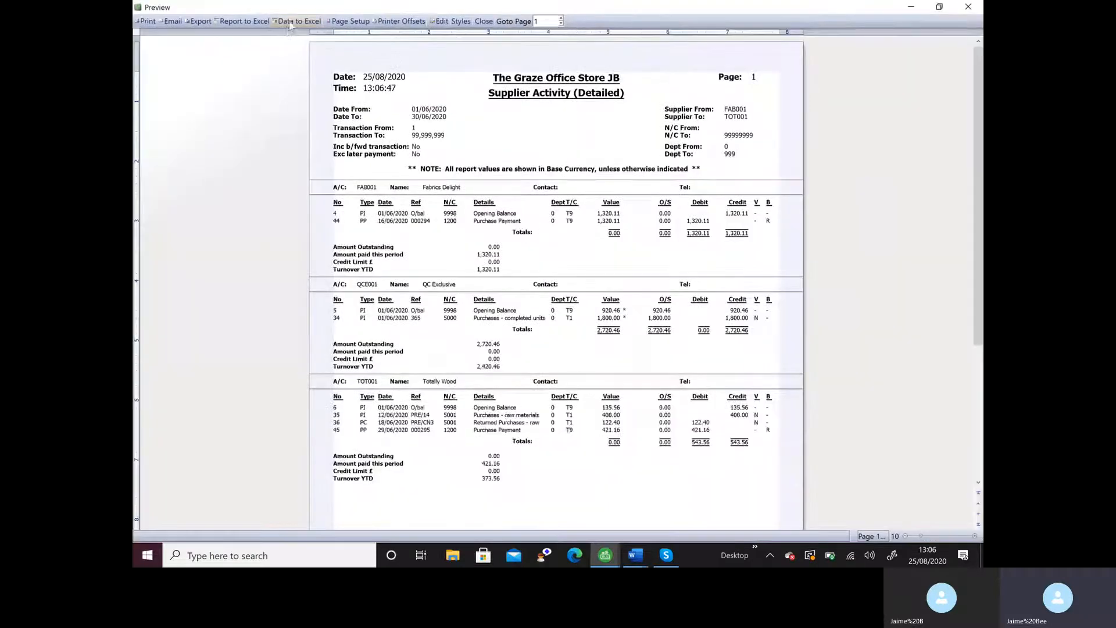
Step: Export the supplier activity report as a PDF named "Evidence 2a" plus the student's name and number, and close the preview
click(204, 23)
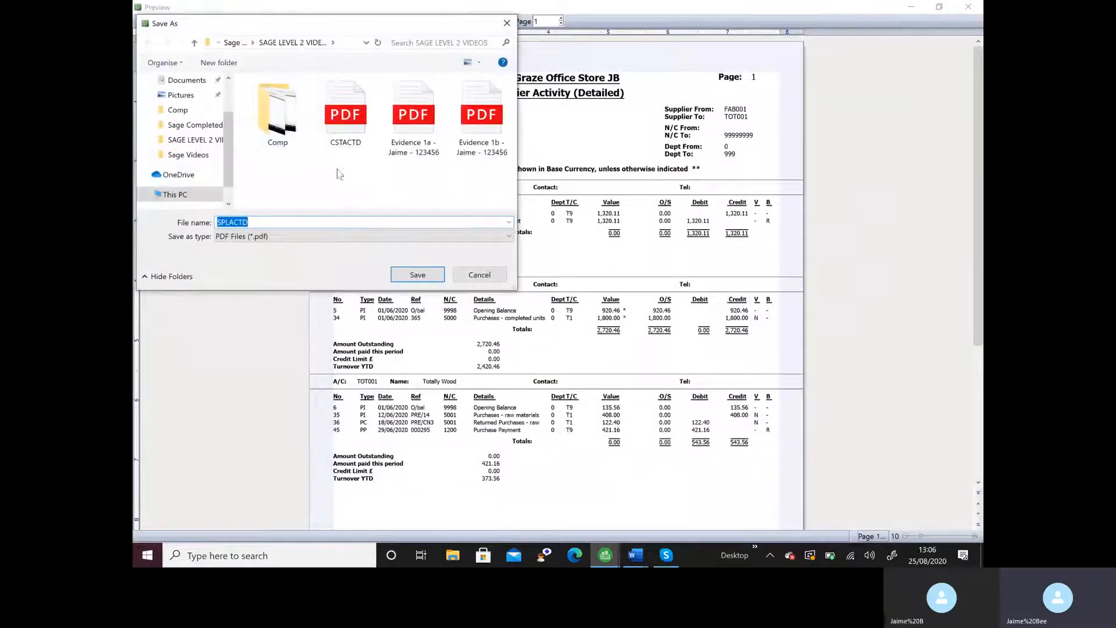
click(413, 119)
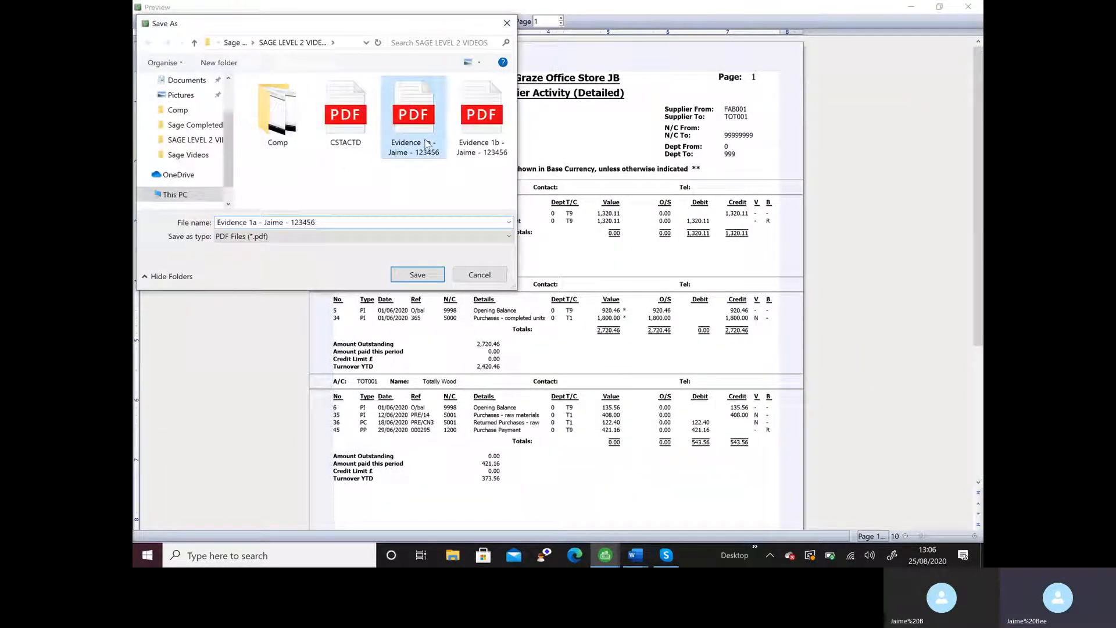
click(254, 223)
click(253, 225)
key(BackSpace)
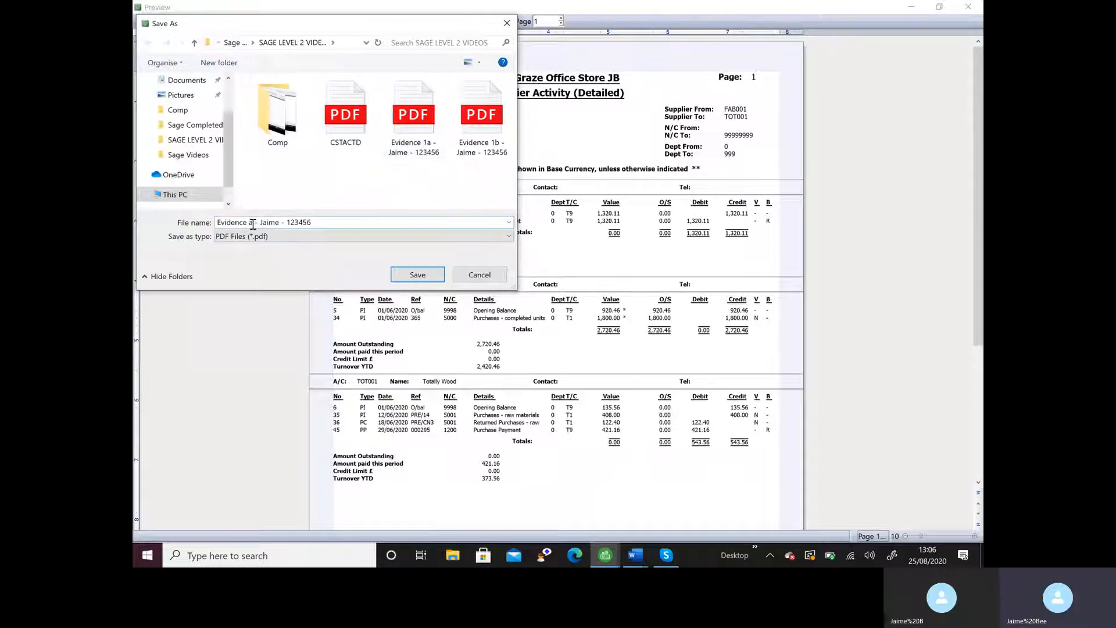
text(2)
click(417, 274)
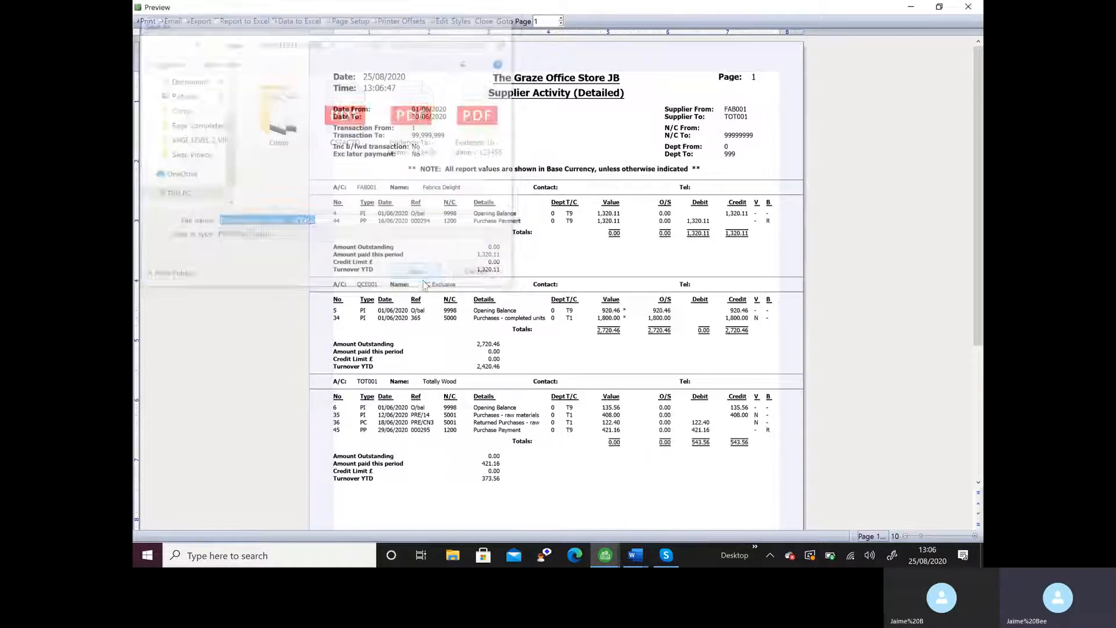
click(967, 6)
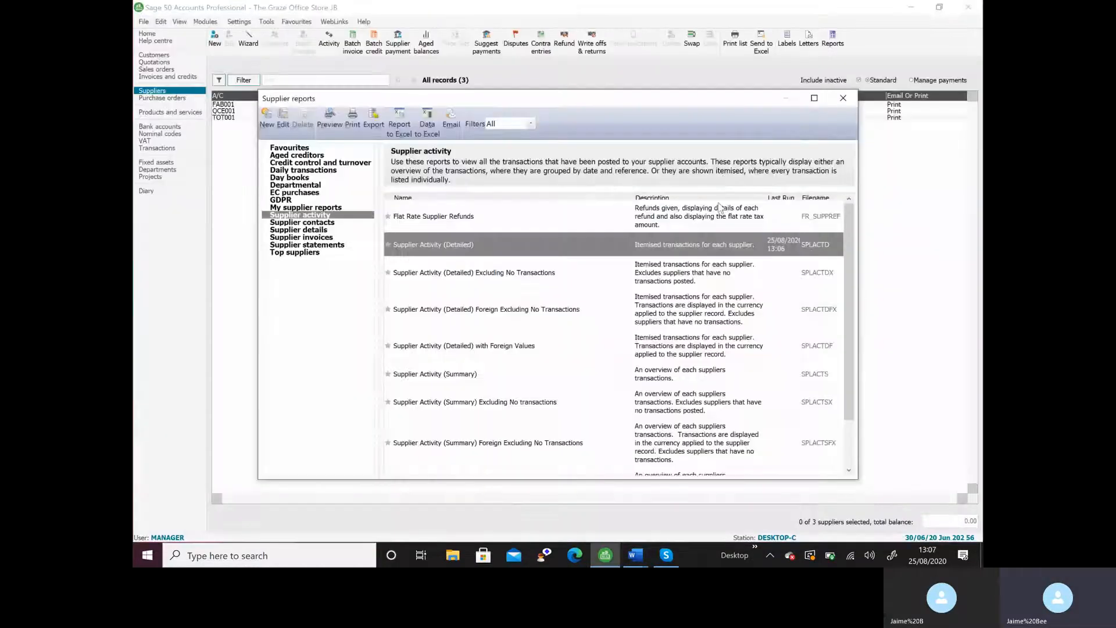
Step: Preview the Aged Creditors Analysis (Detailed) report for Fabrics Delight through Totally Wood, with transaction dates starting at 01/06/2020
click(304, 156)
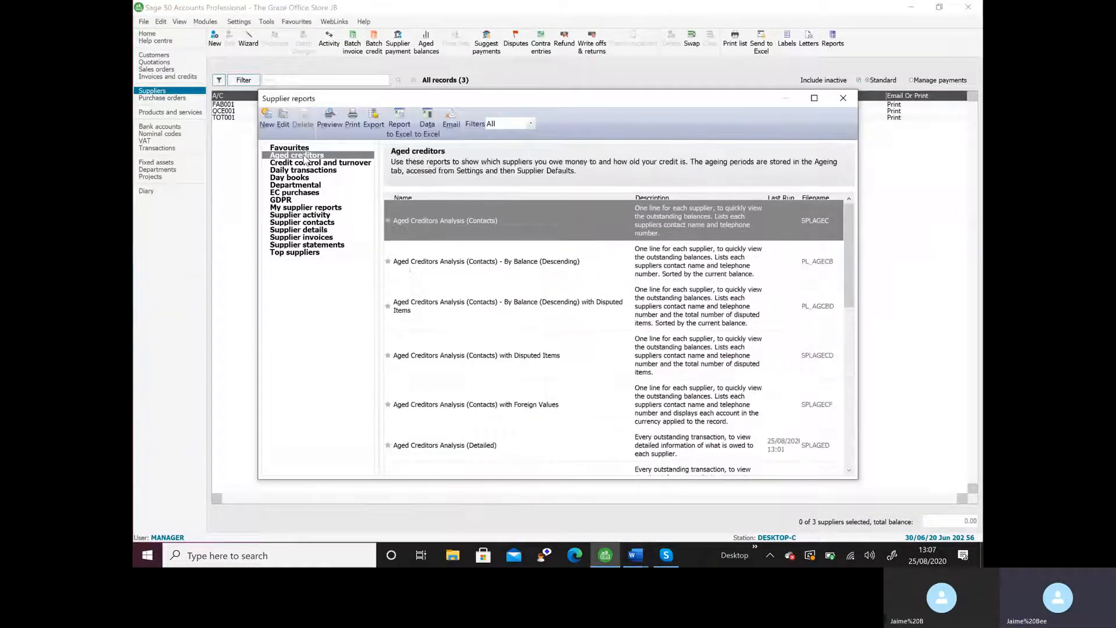
double_click(461, 444)
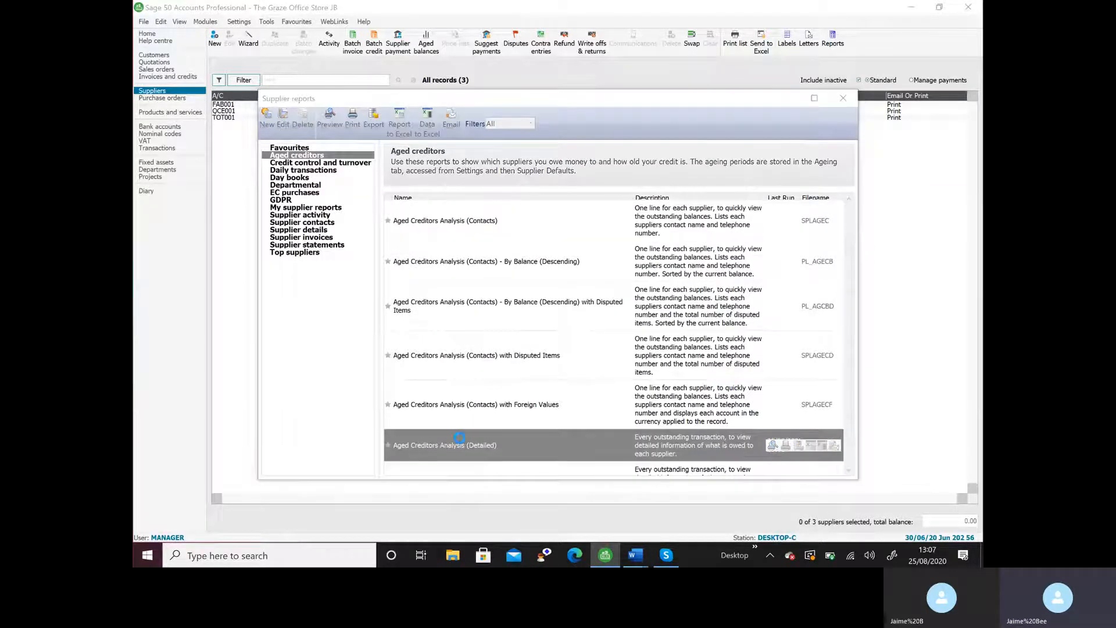
click(617, 266)
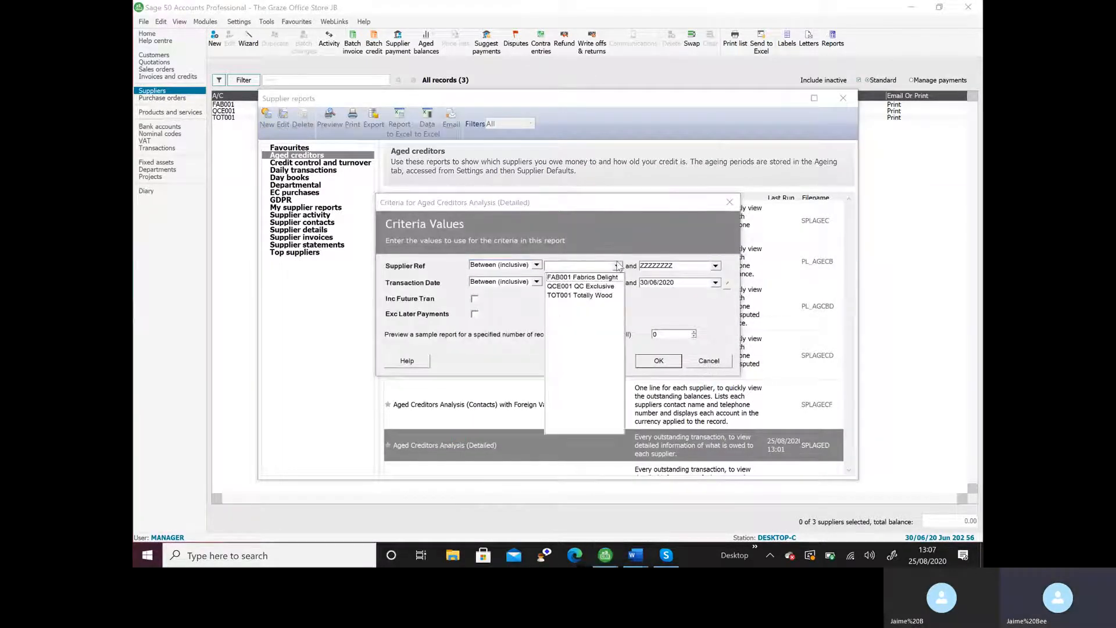
click(587, 278)
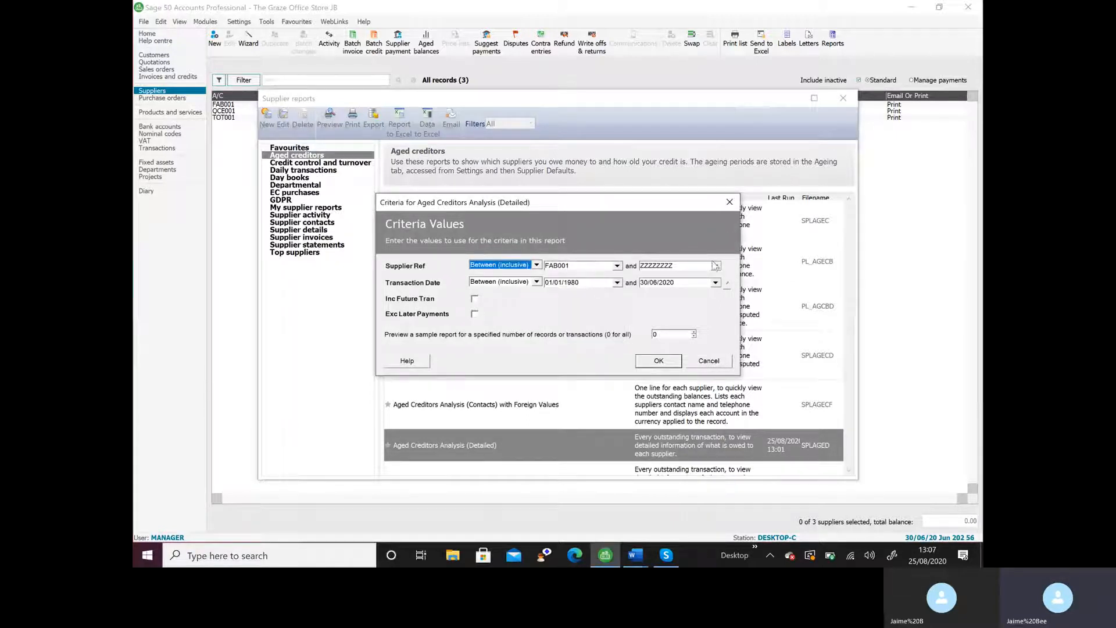
click(715, 265)
click(686, 296)
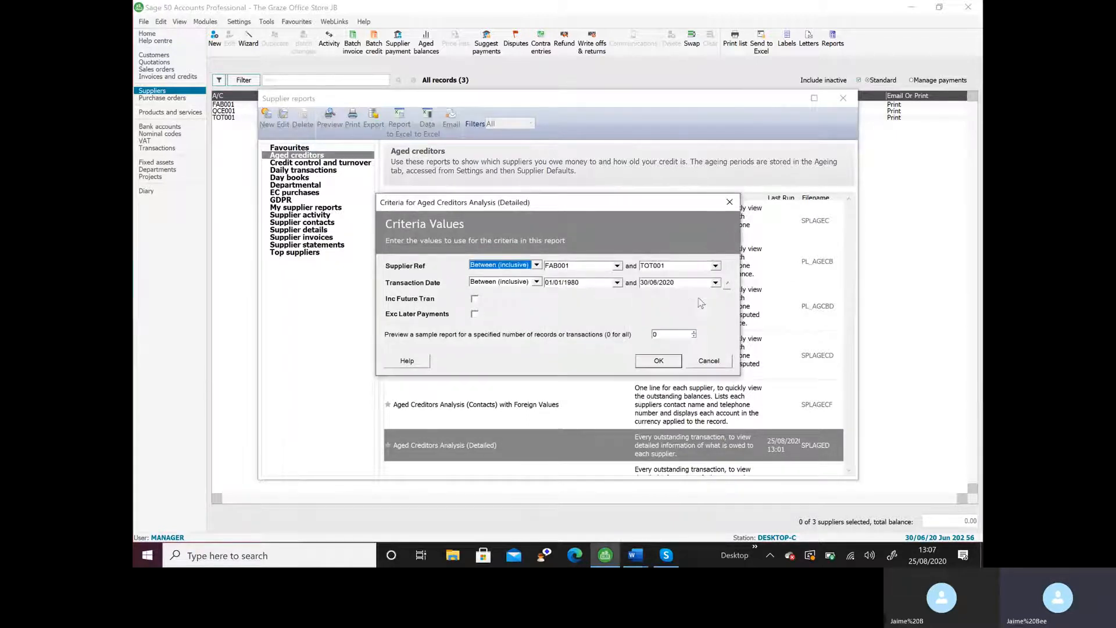
click(596, 287)
text(0)
key(Return)
Step: Export the aged creditors report as a PDF named "Evidence 2b" plus the student's name and number, and close the supplier reports
click(349, 107)
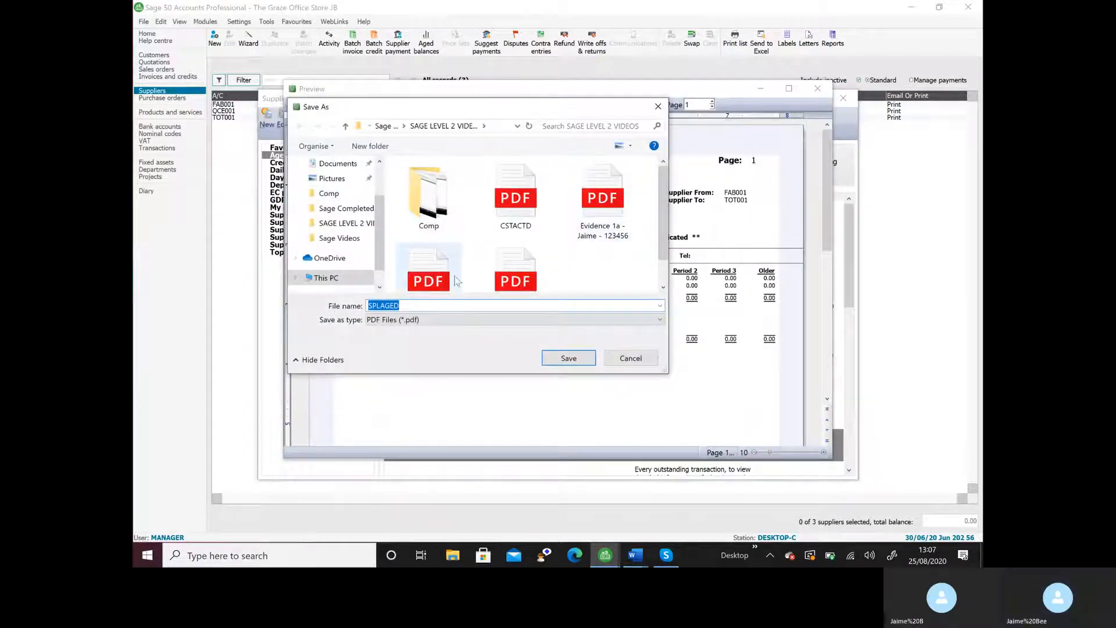
click(428, 273)
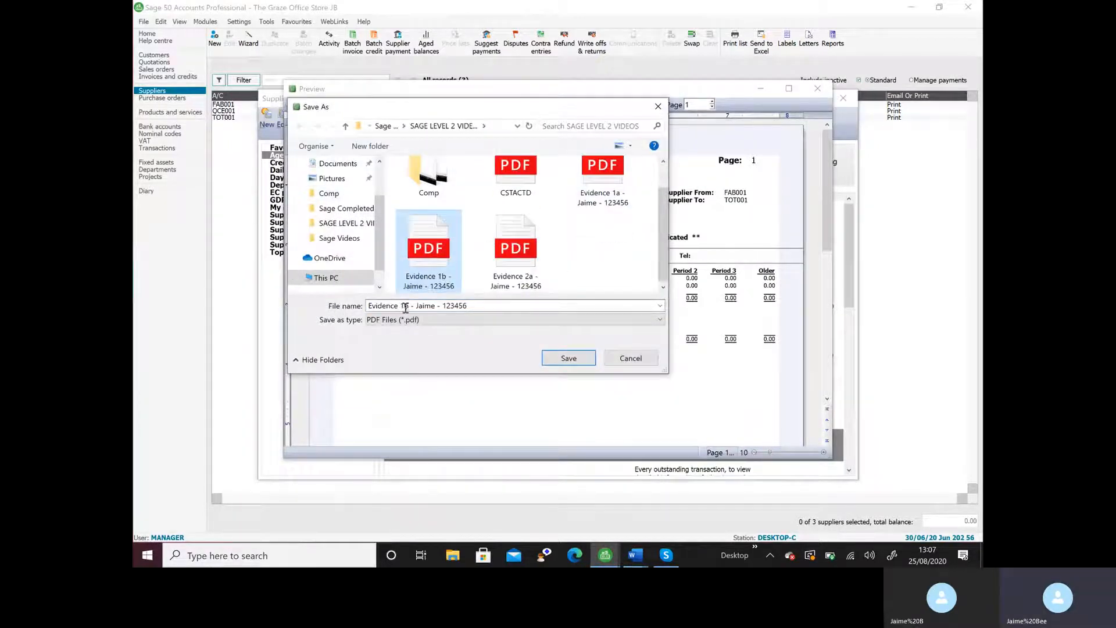
click(405, 306)
double_click(405, 306)
text(2b)
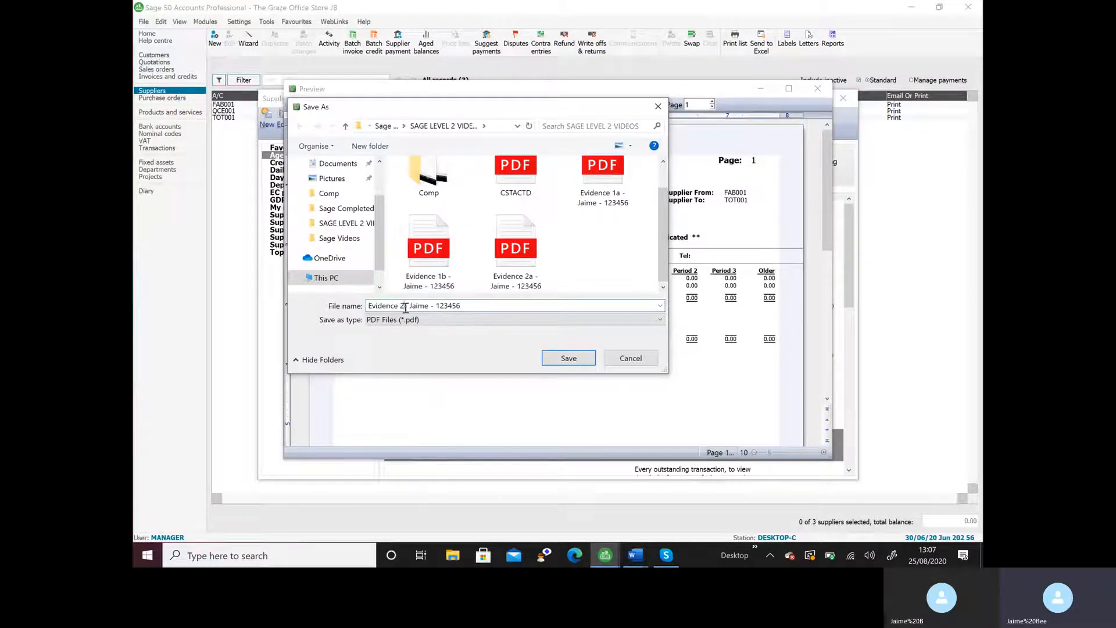
click(569, 359)
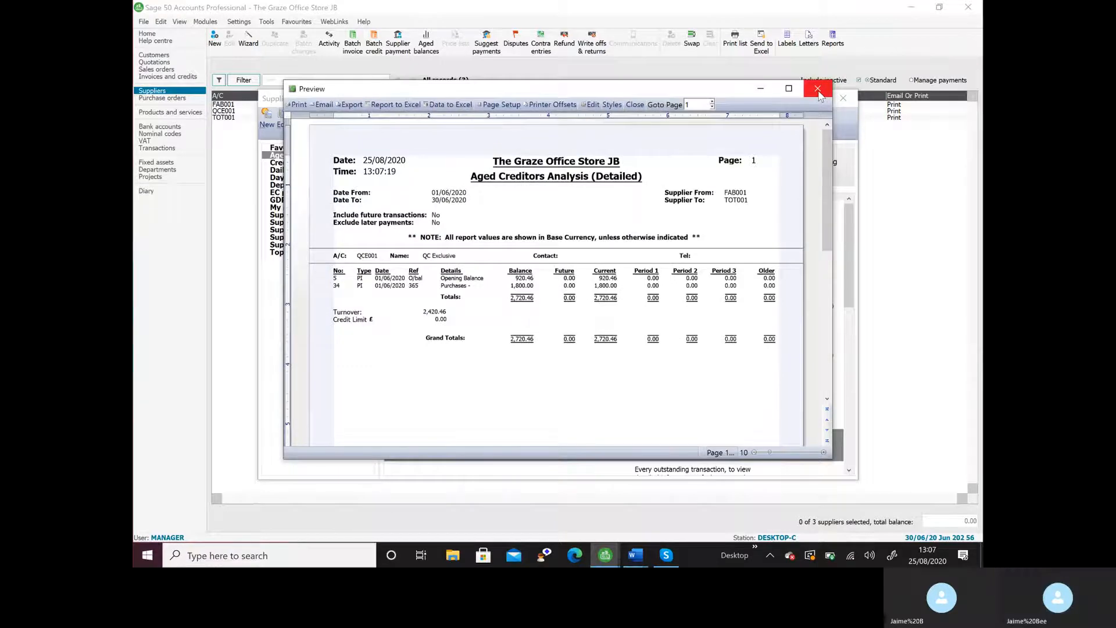
click(818, 90)
click(843, 98)
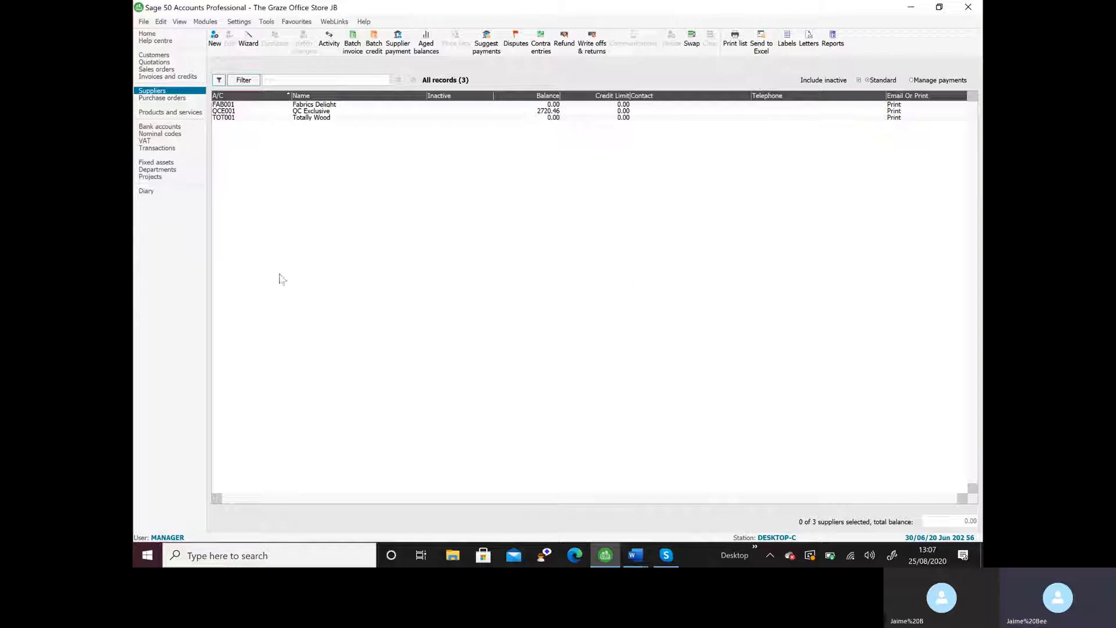
Step: Run the audit trail report for the transactions as a detailed landscape report with preview output
click(162, 148)
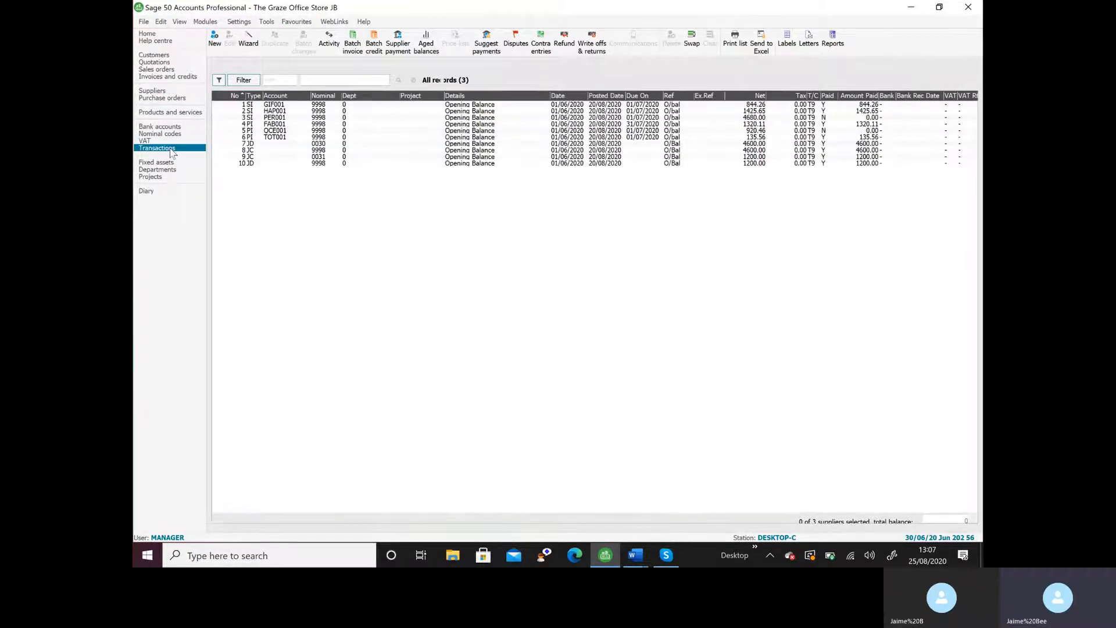
click(222, 42)
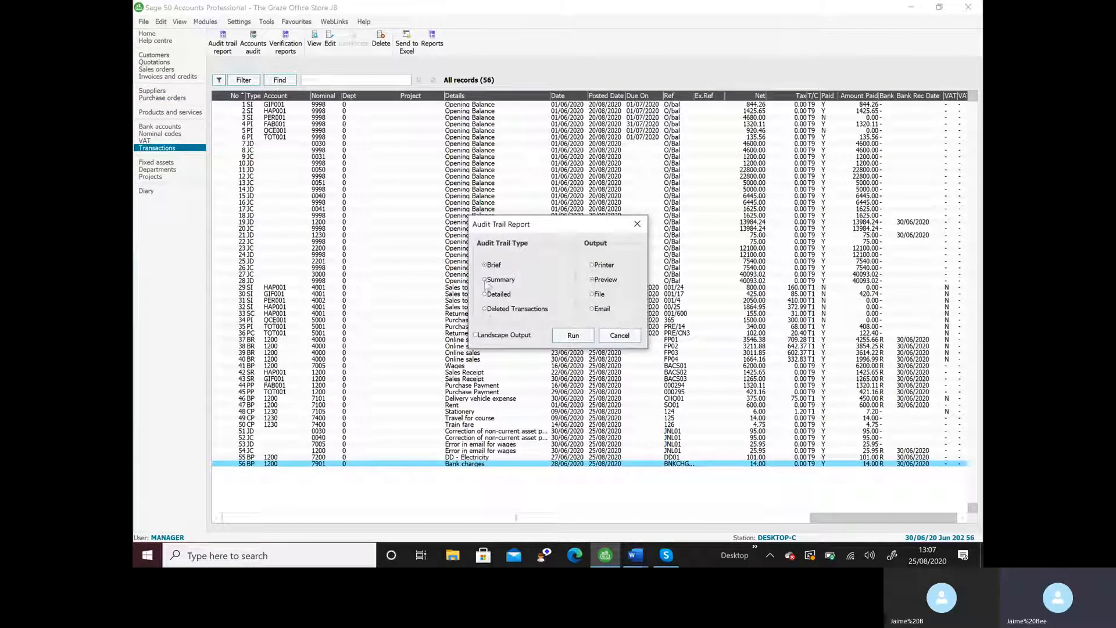
click(485, 294)
click(571, 336)
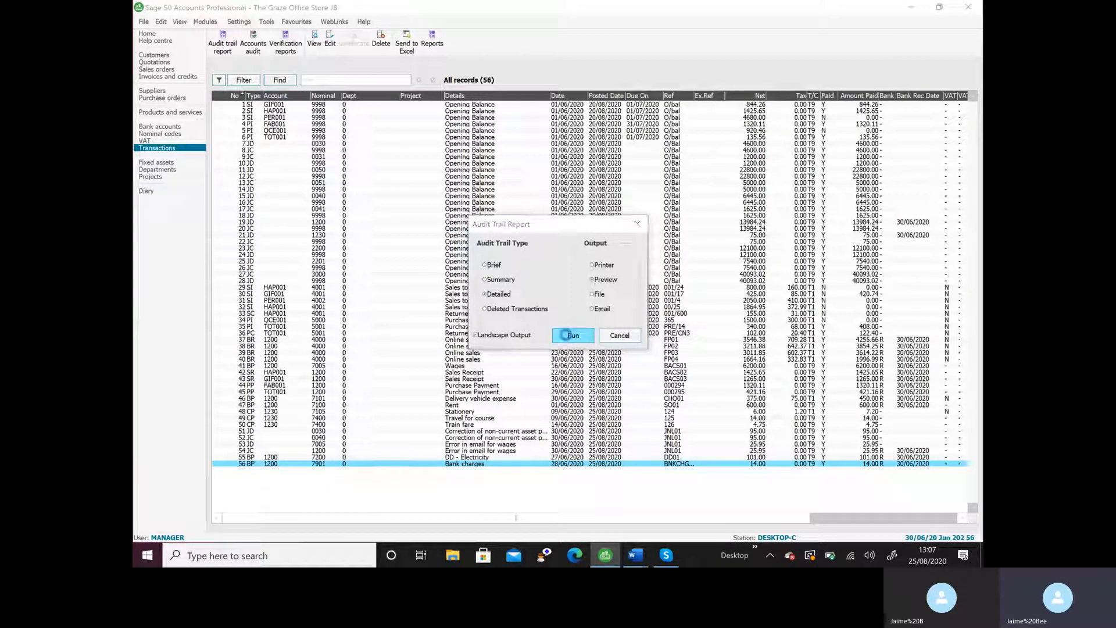
Step: Limit the audit trail to transaction dates from 01/06/2020 to 30/06/2020 and preview it full screen
click(590, 244)
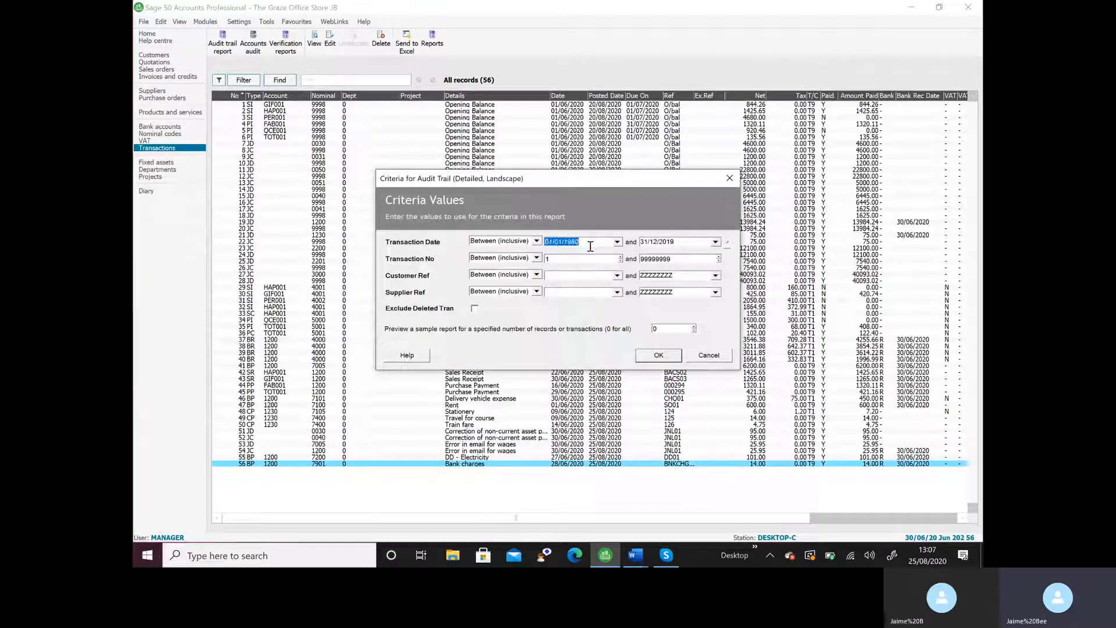
text(010620)
key(Tab)
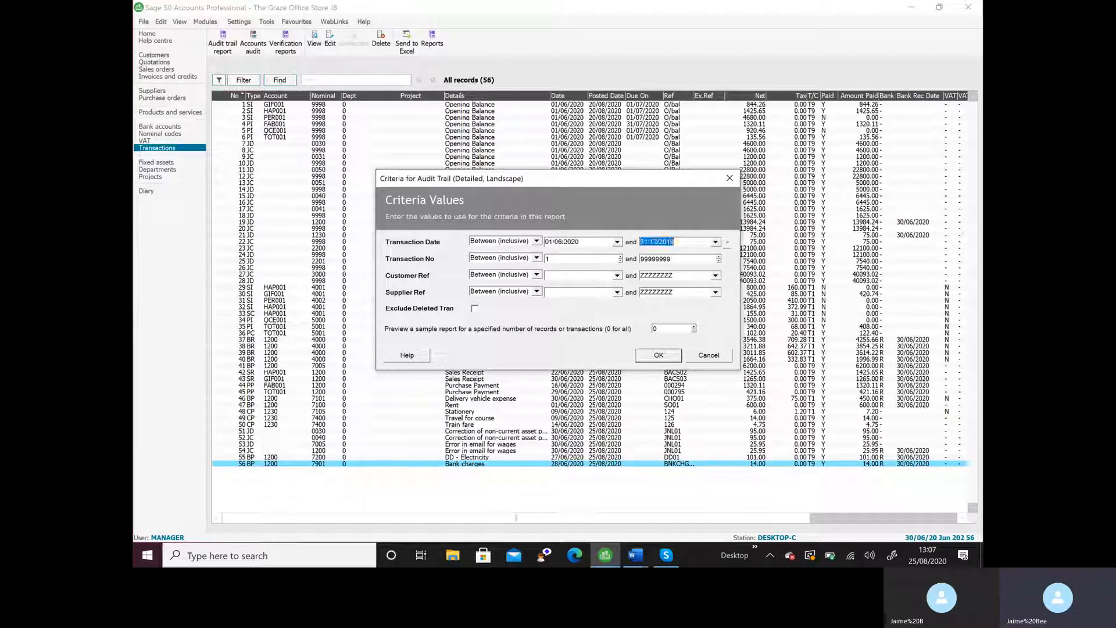
text(300620)
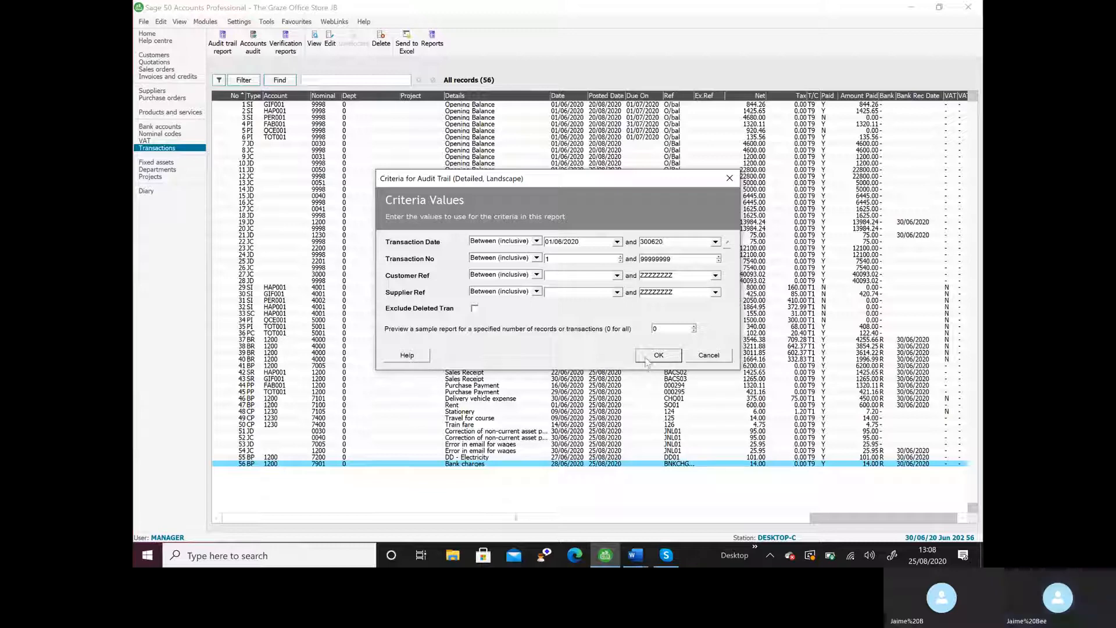
click(647, 360)
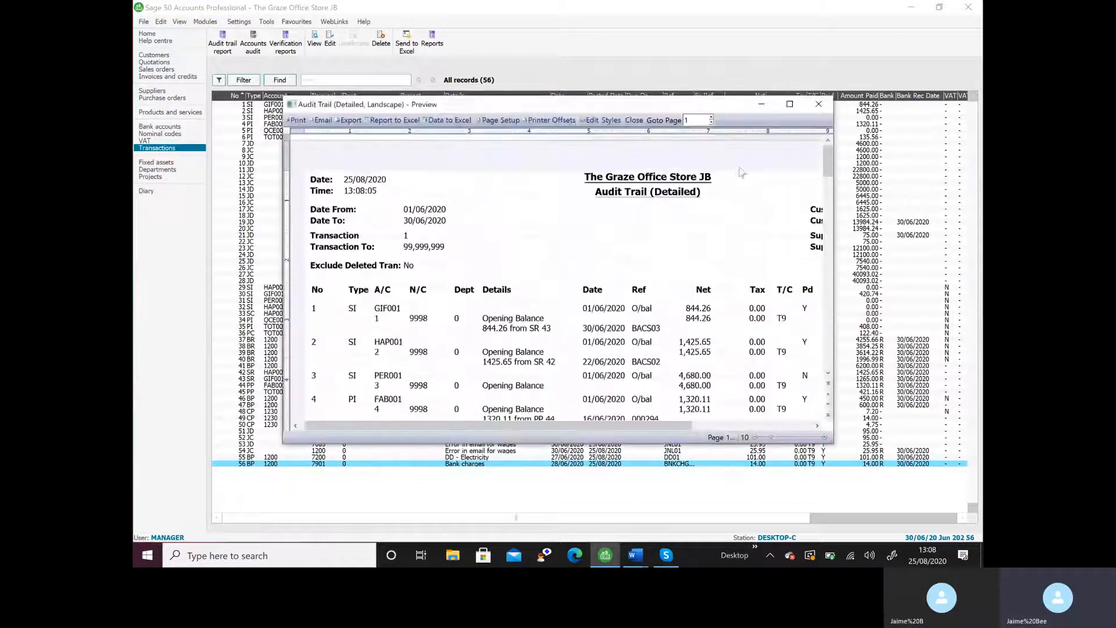
click(790, 104)
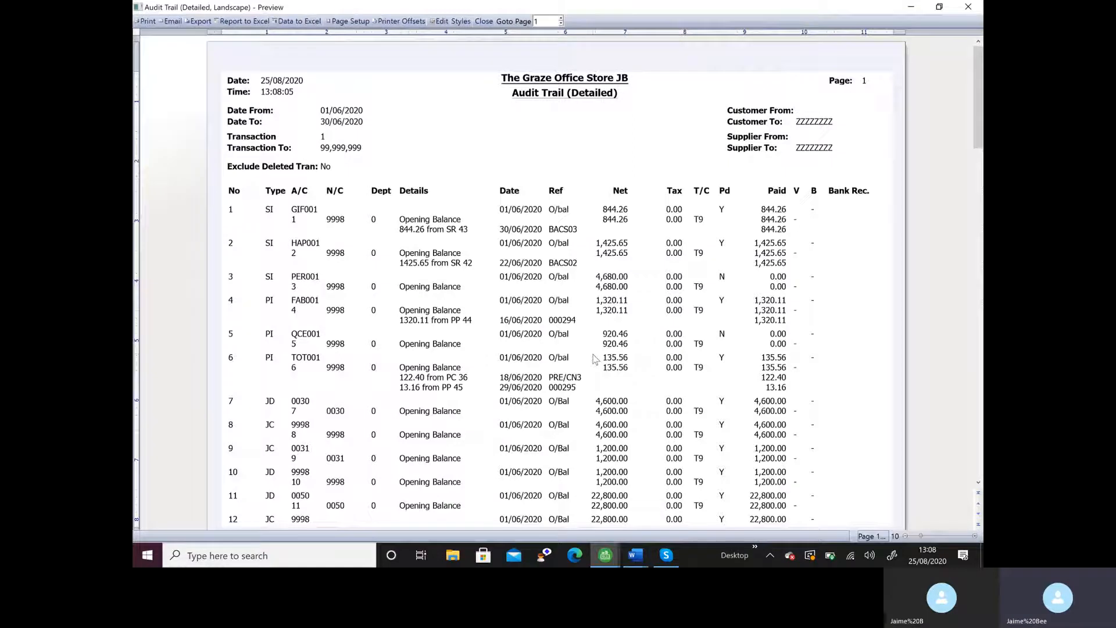
Step: Export the audit trail as a PDF named "Evidence 3" plus the student's name and number, and close the preview
click(195, 21)
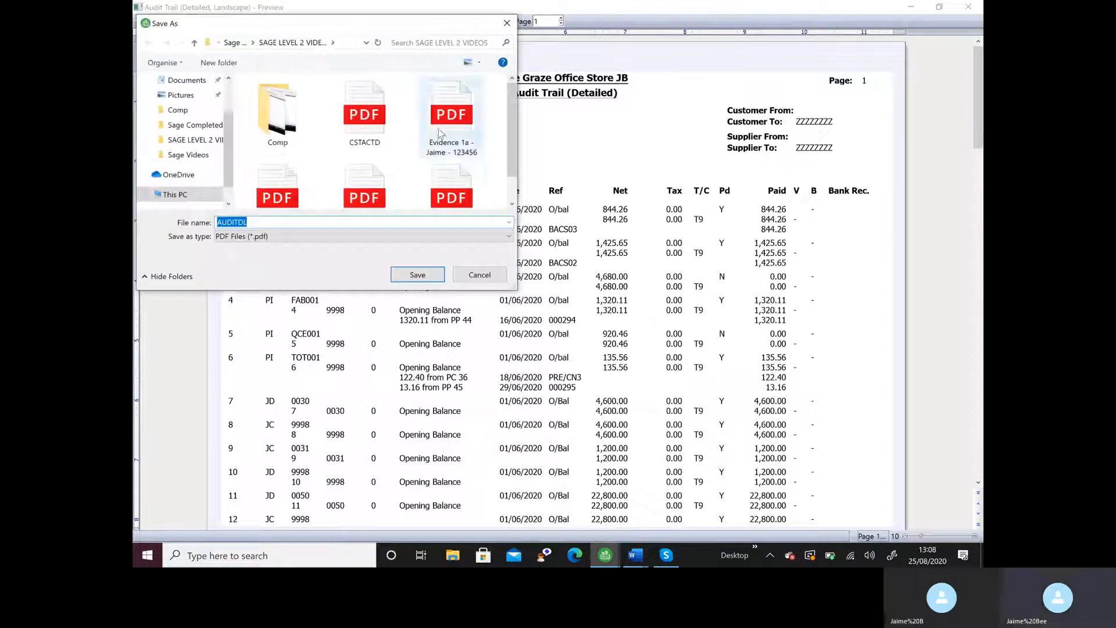
click(439, 133)
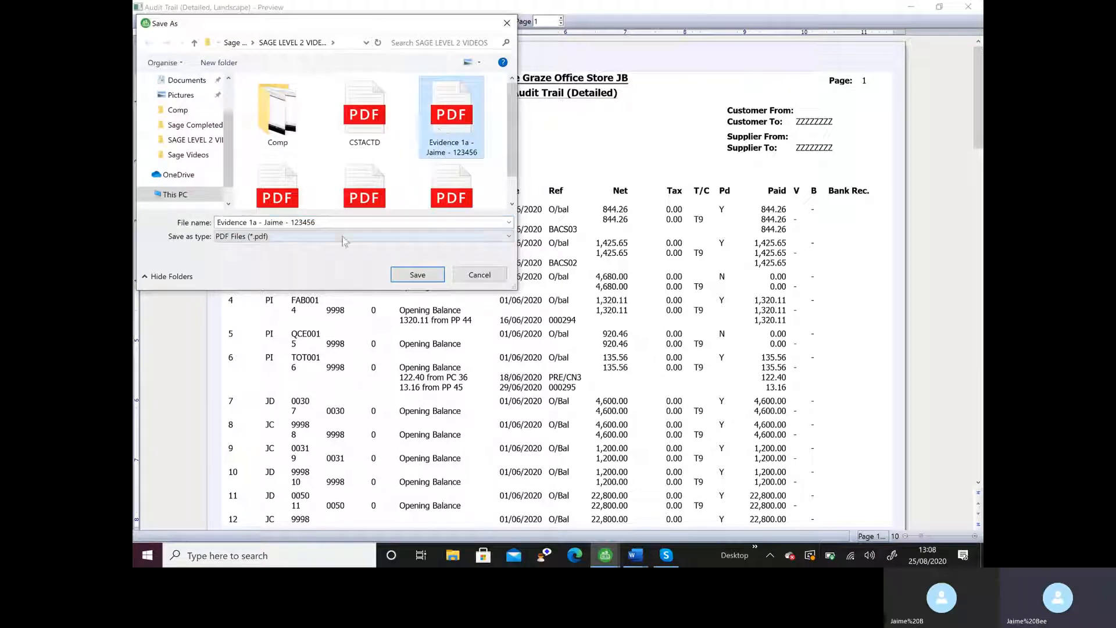
double_click(254, 222)
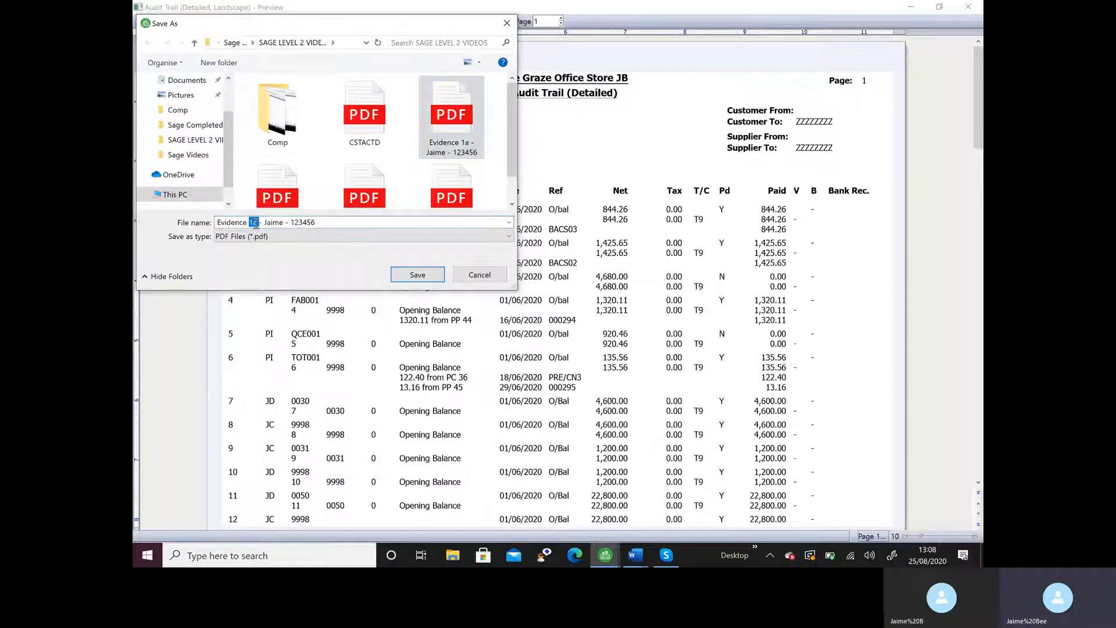
text(3)
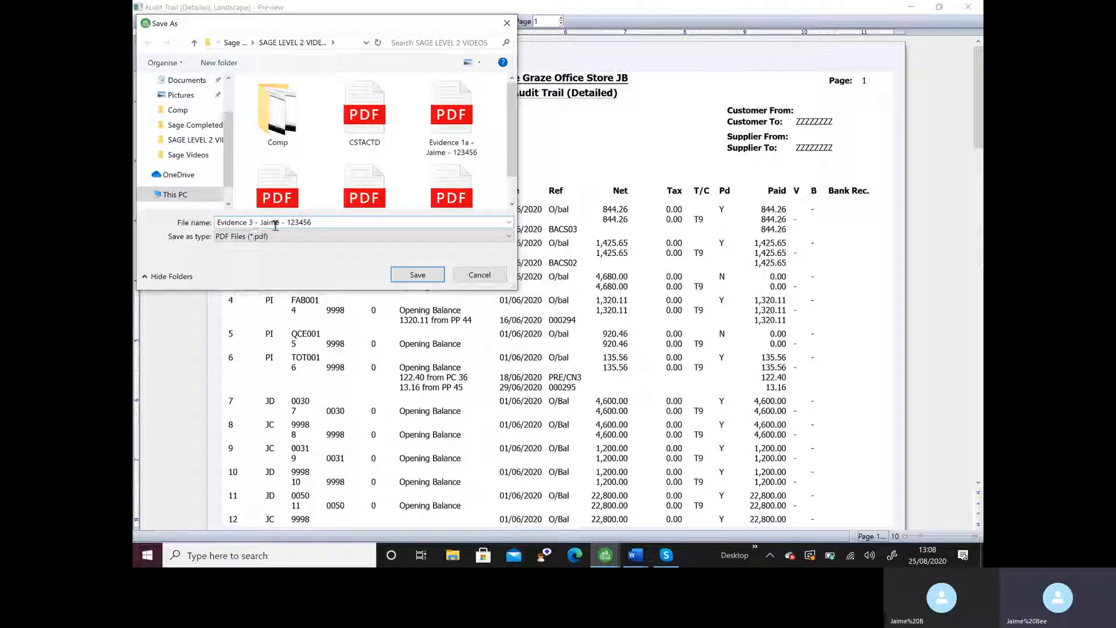
click(415, 278)
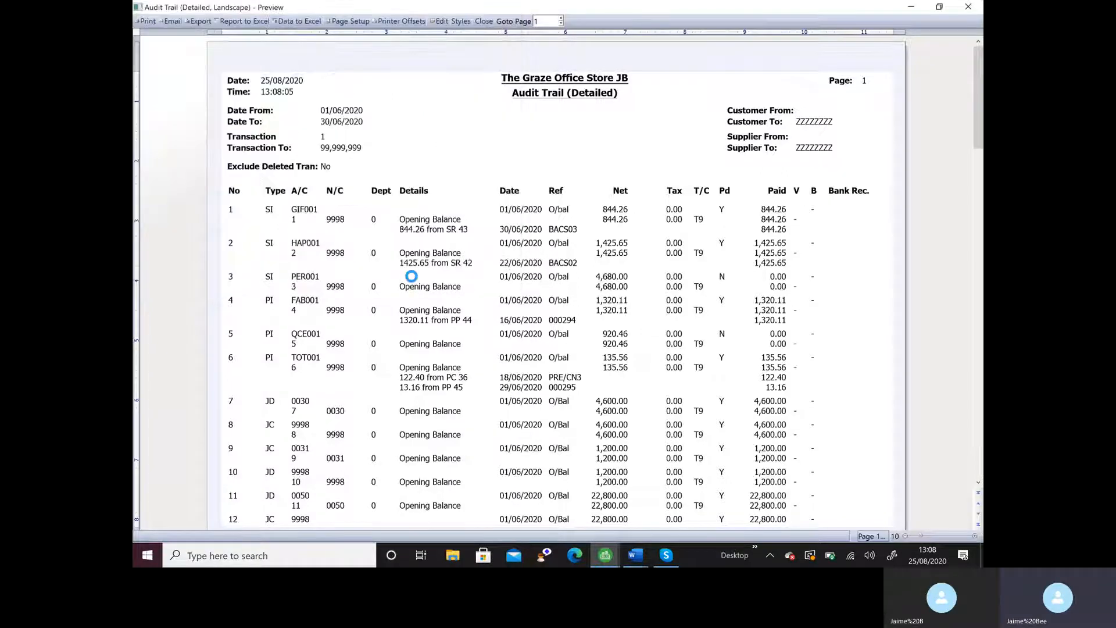
click(968, 7)
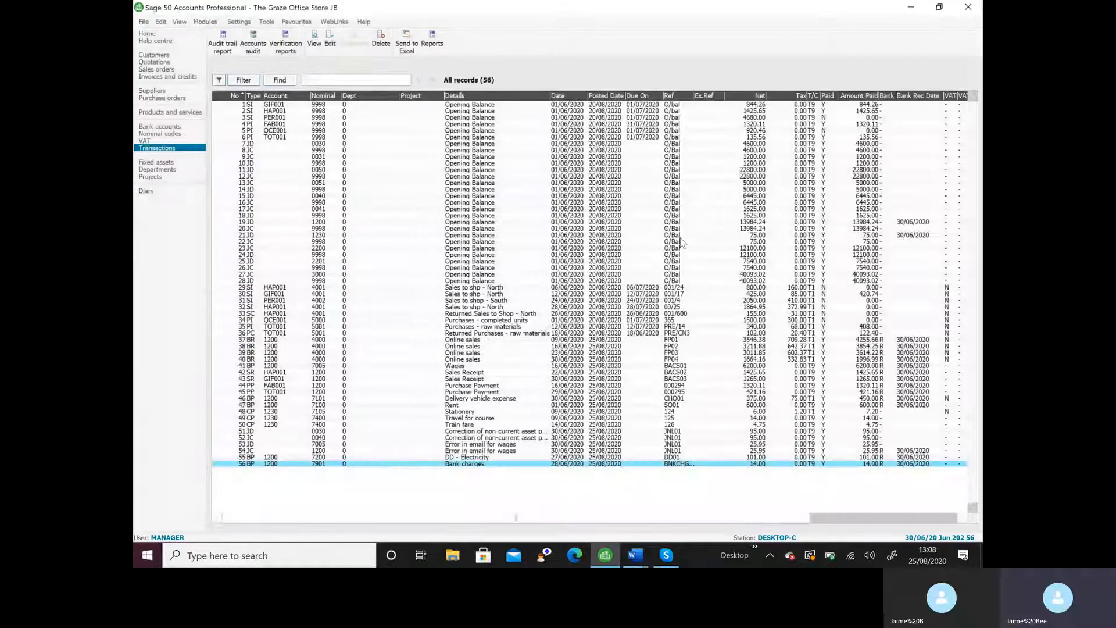
Step: Run the trial balance for the nominal codes with preview output, covering the period to "1: June 2020"
click(161, 135)
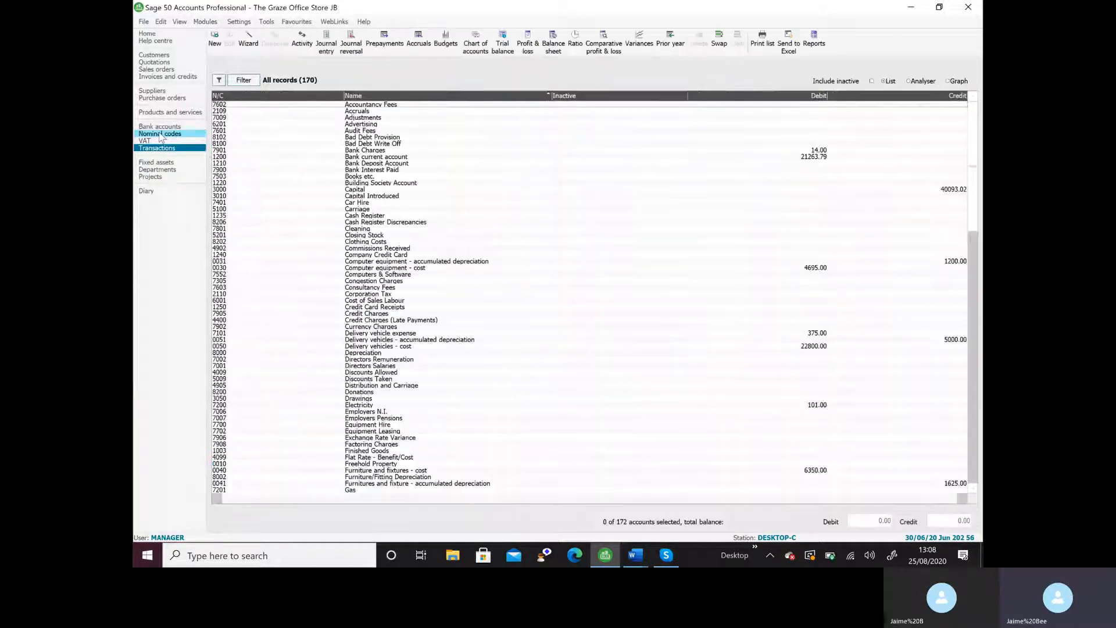
click(502, 44)
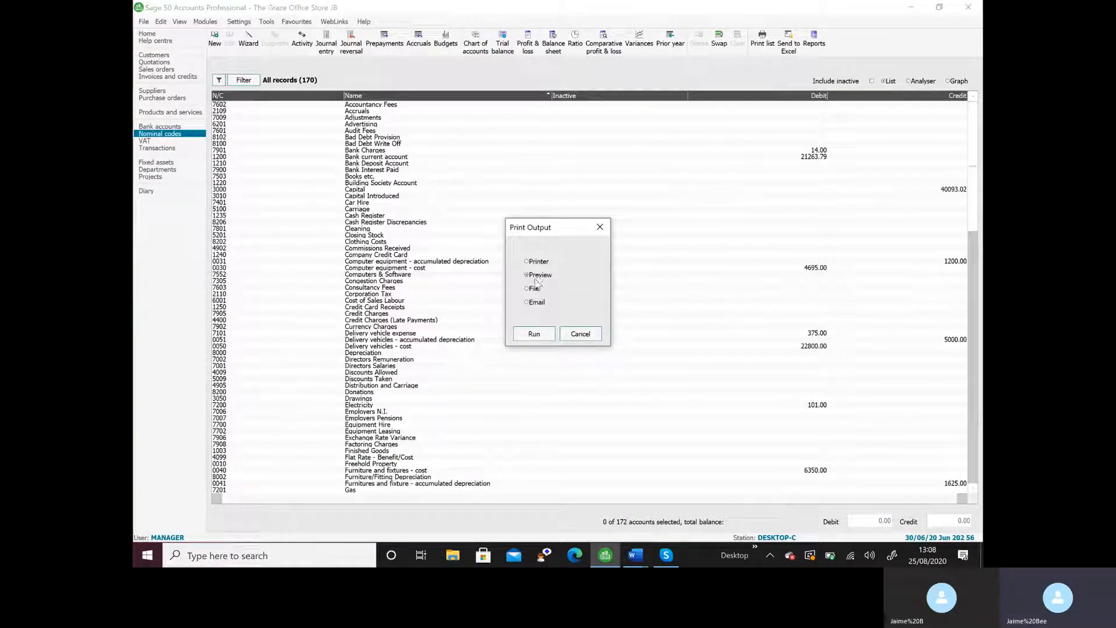
click(528, 332)
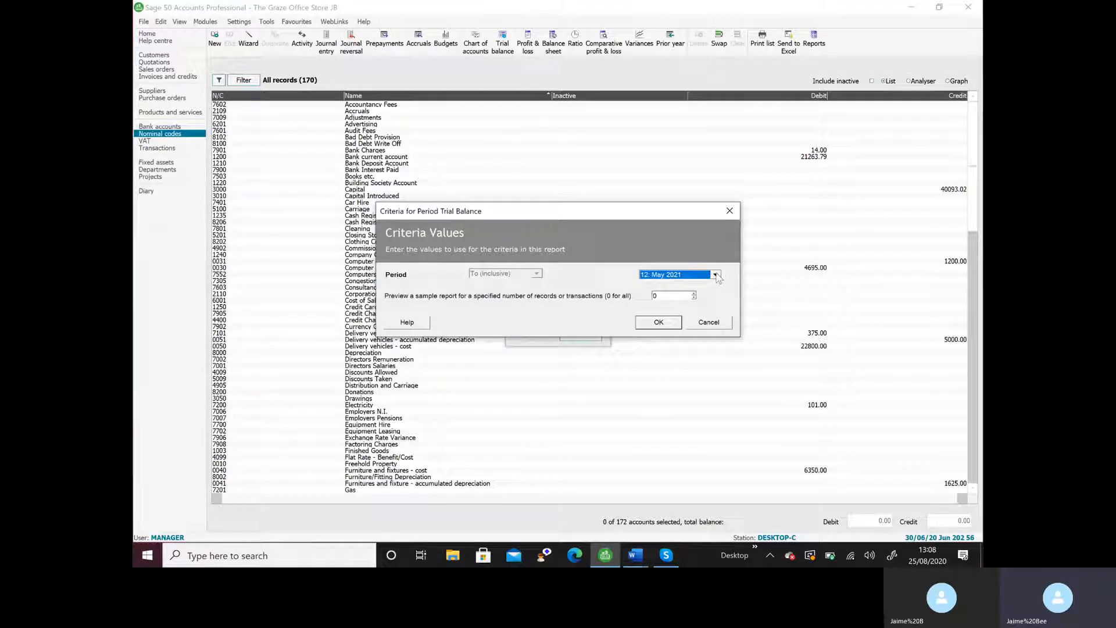
click(715, 275)
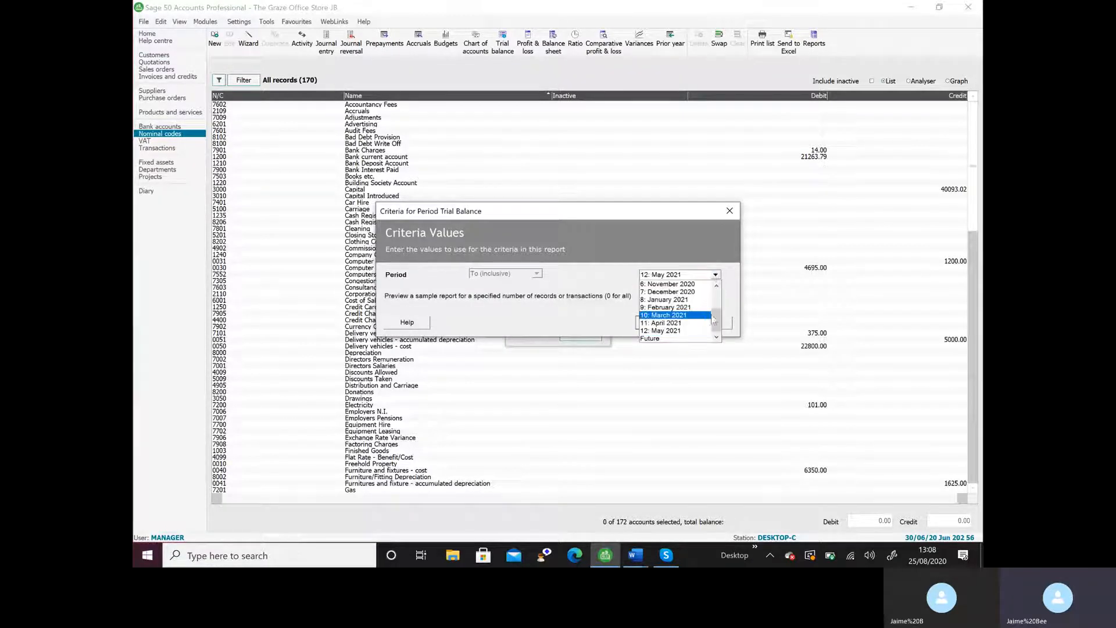
drag(719, 324, 718, 293)
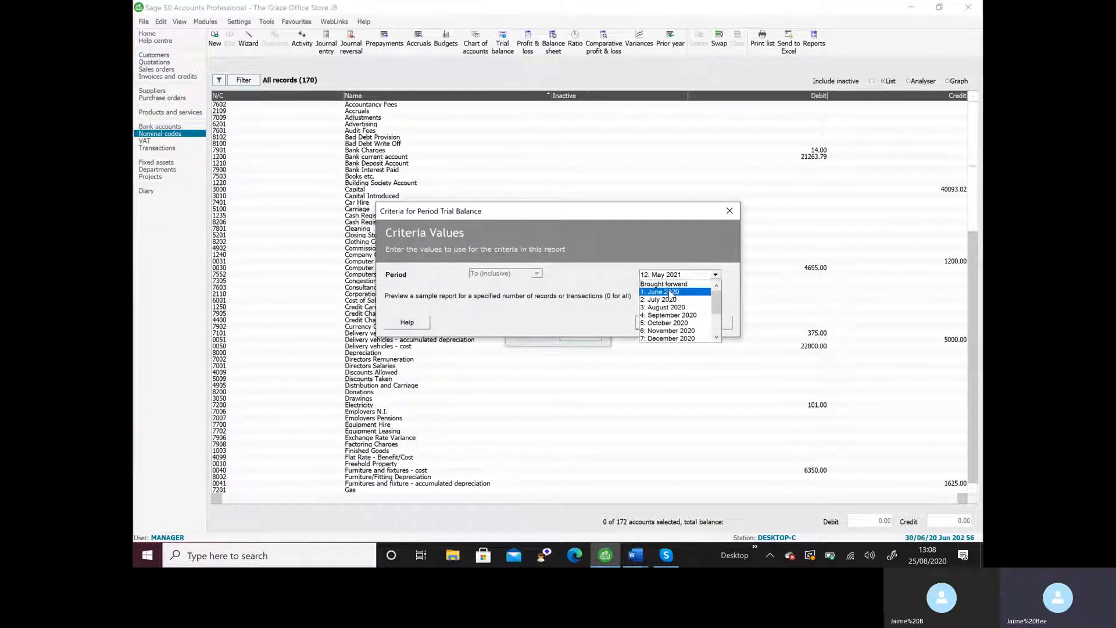
click(670, 293)
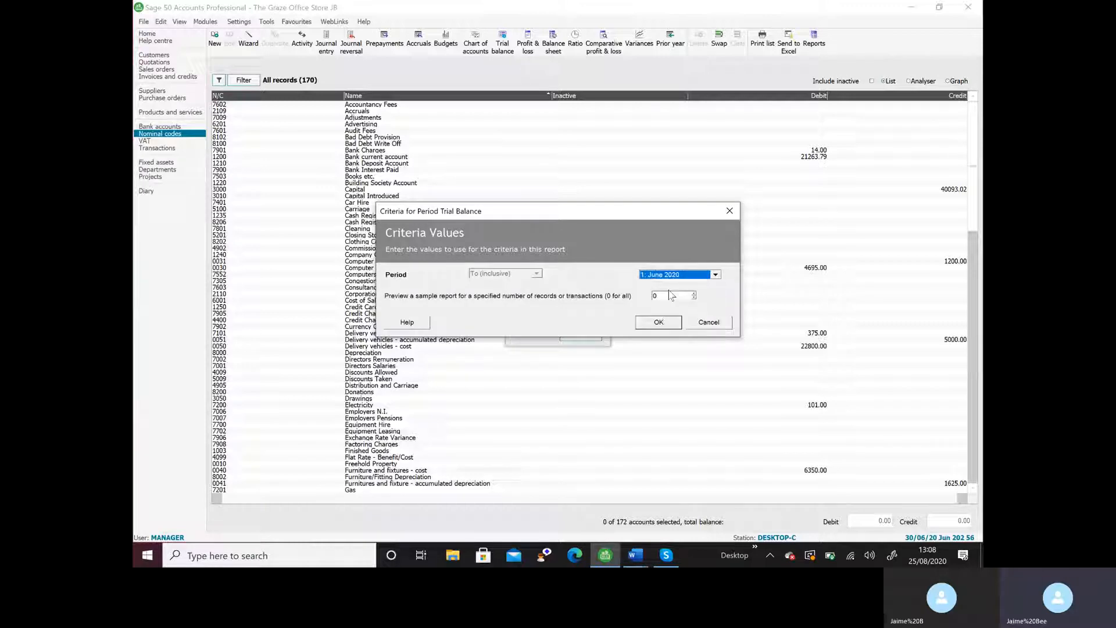
click(651, 324)
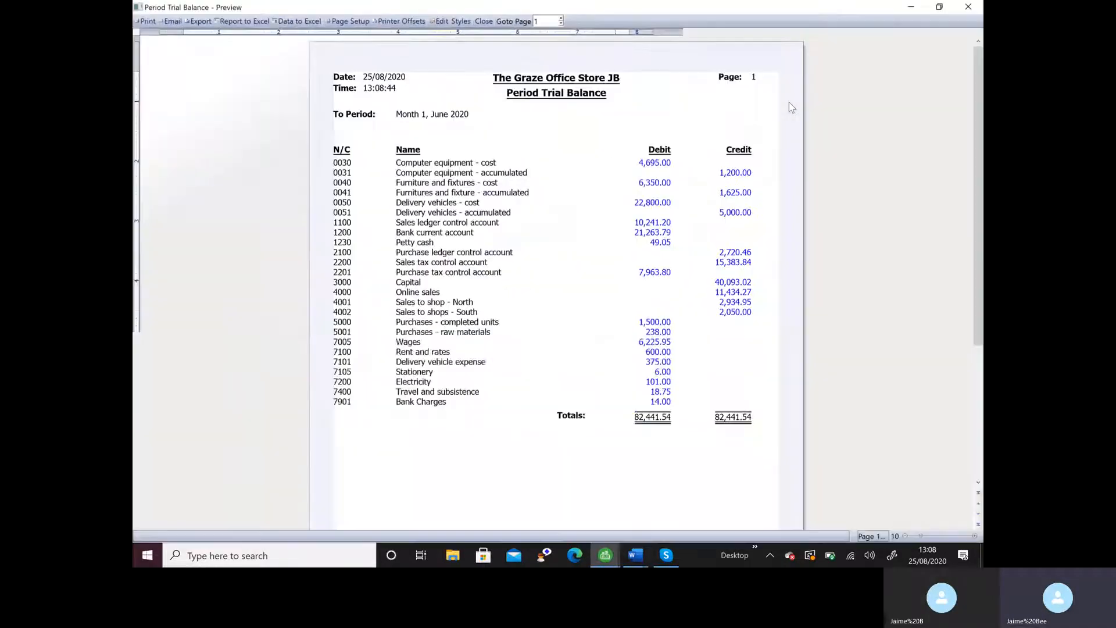
click(789, 104)
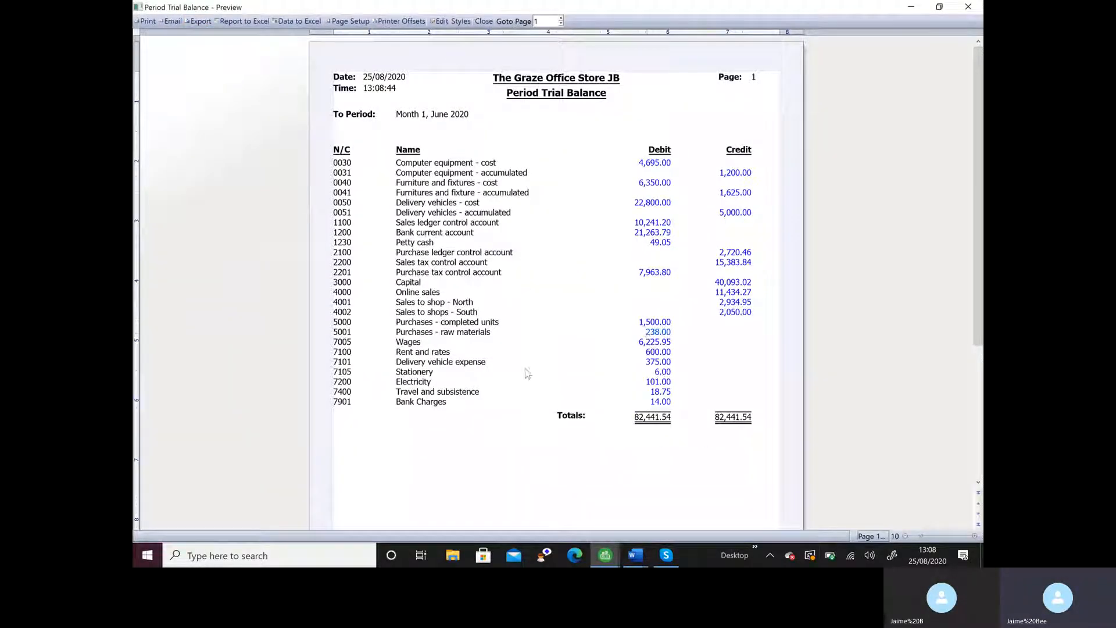
Step: Export the period trial balance as a PDF named "Evidence 4" plus the student's name and number, and close the preview
click(193, 22)
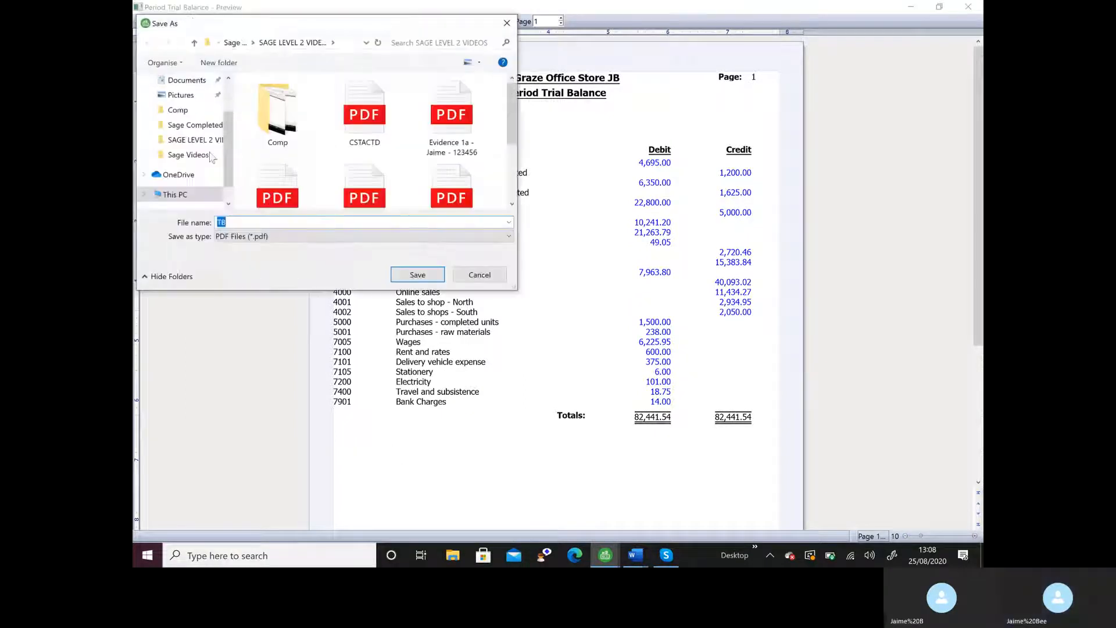
click(429, 132)
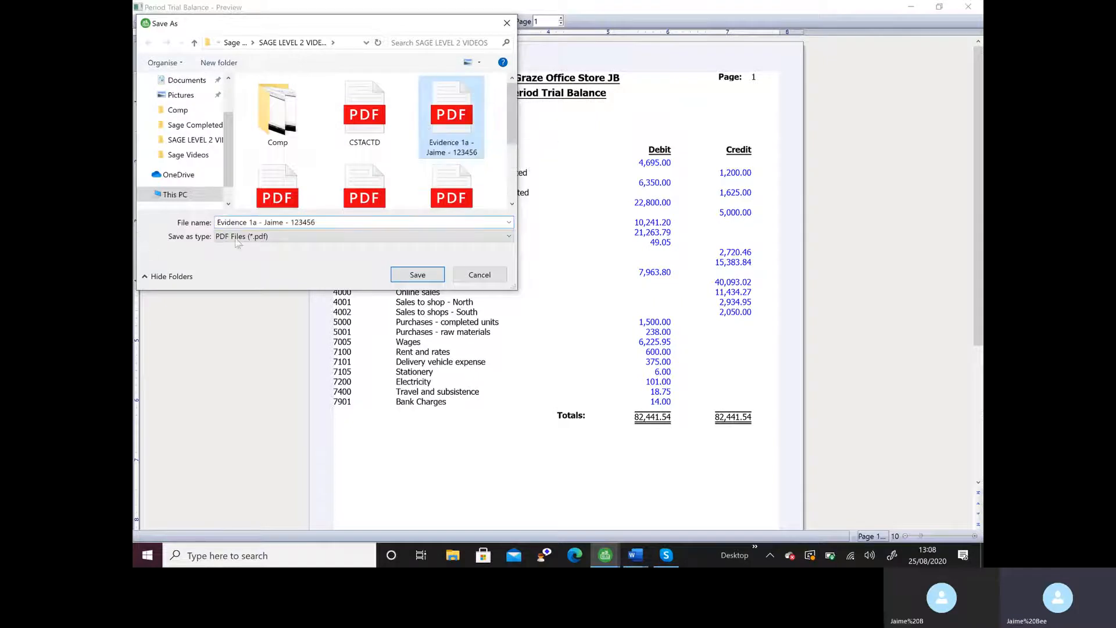
click(255, 222)
double_click(254, 222)
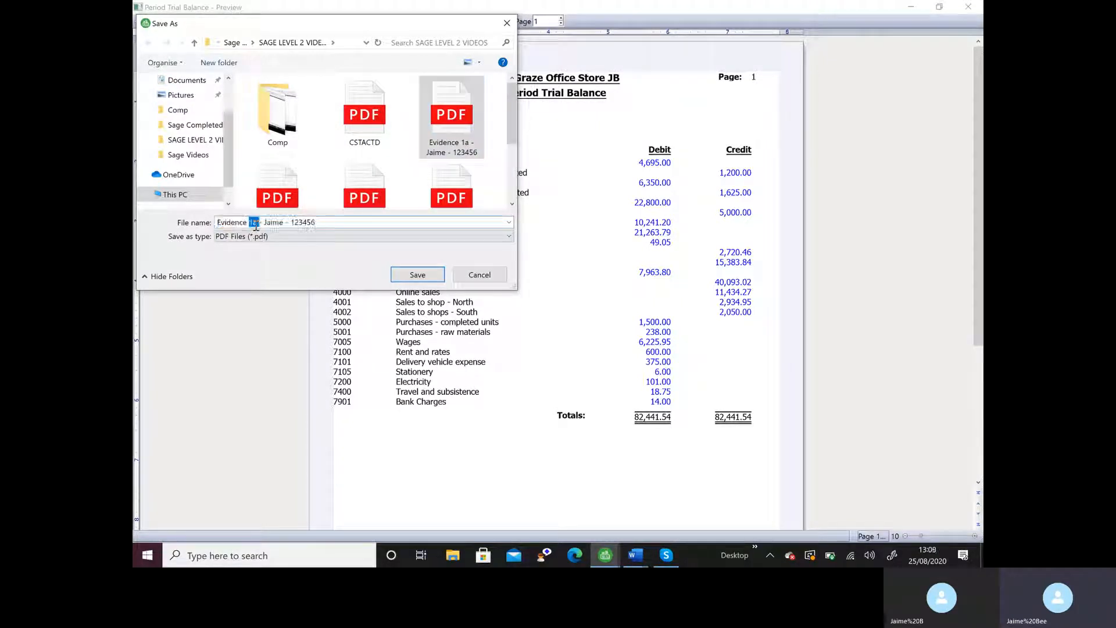
text(4)
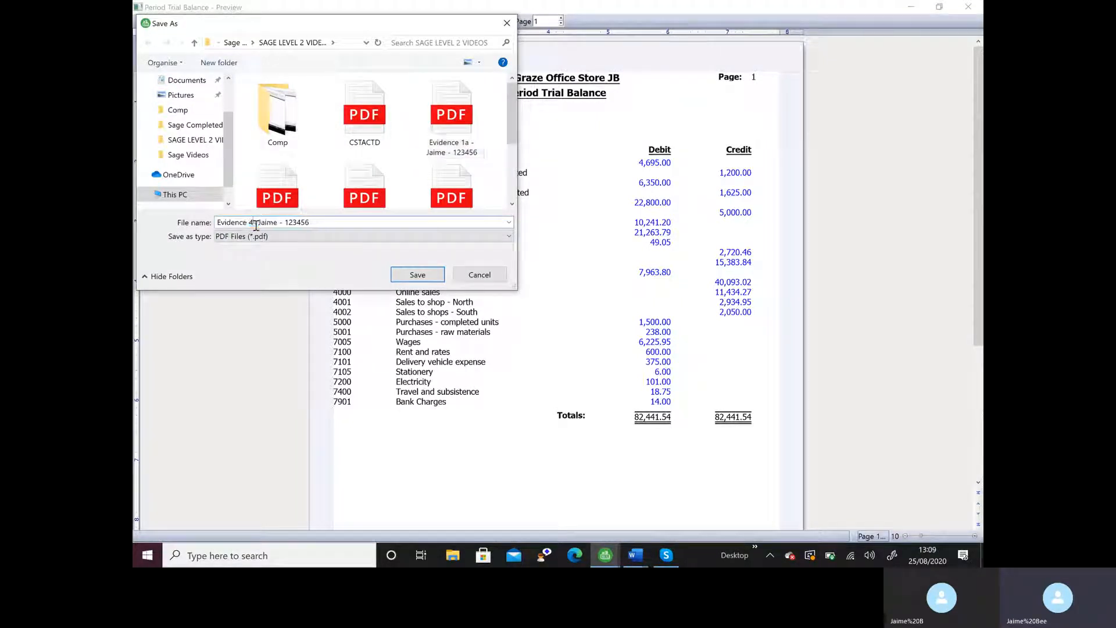
click(412, 275)
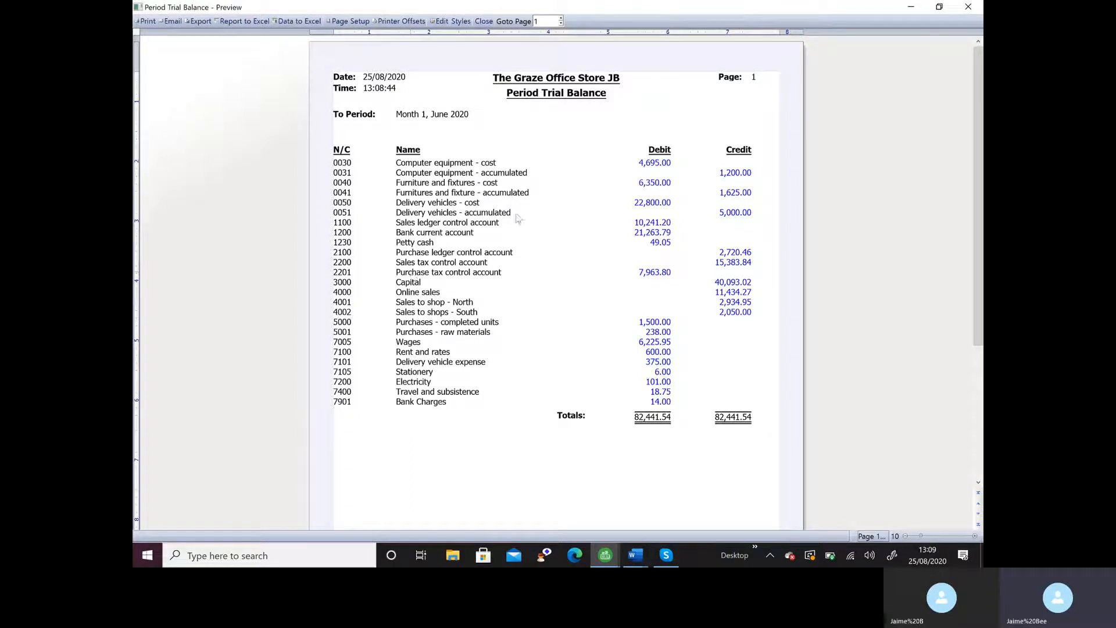
click(968, 8)
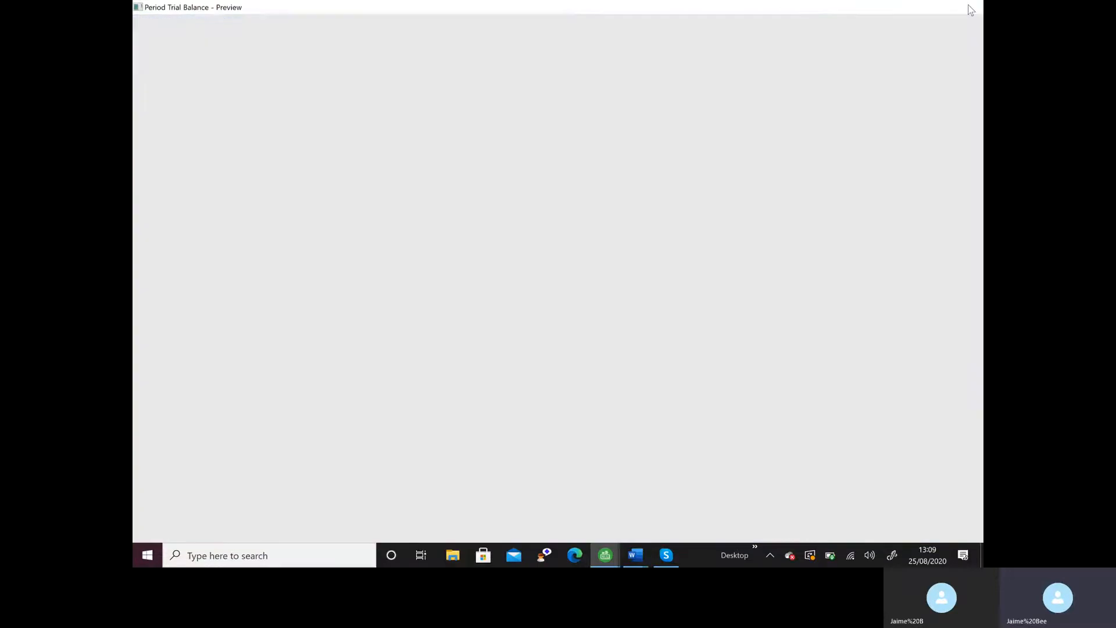